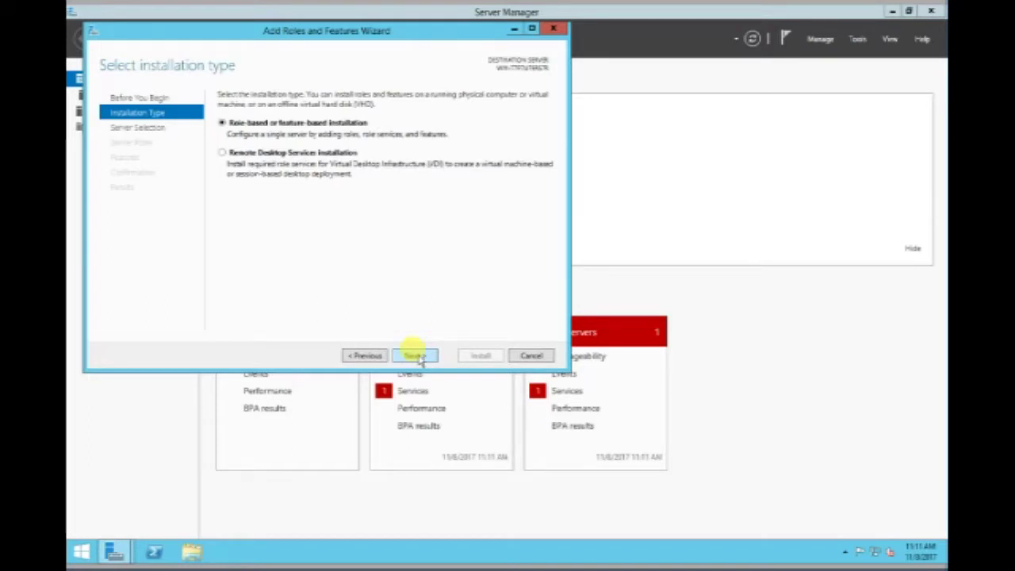
# Choose role-based installation on the pool server and select the Web Server (IIS) role, including its required management tools
pyautogui.click(416, 355)
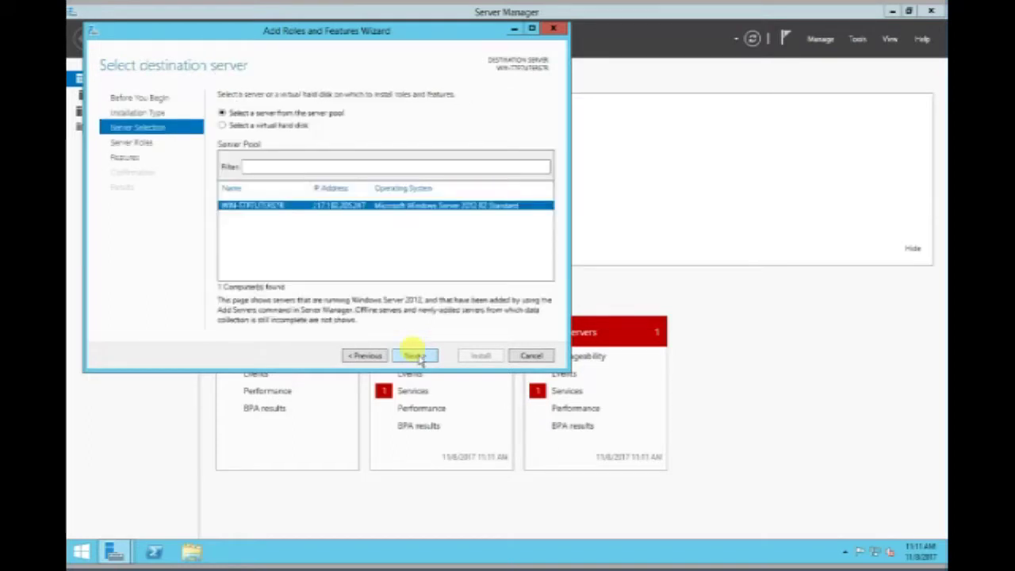
pyautogui.click(416, 355)
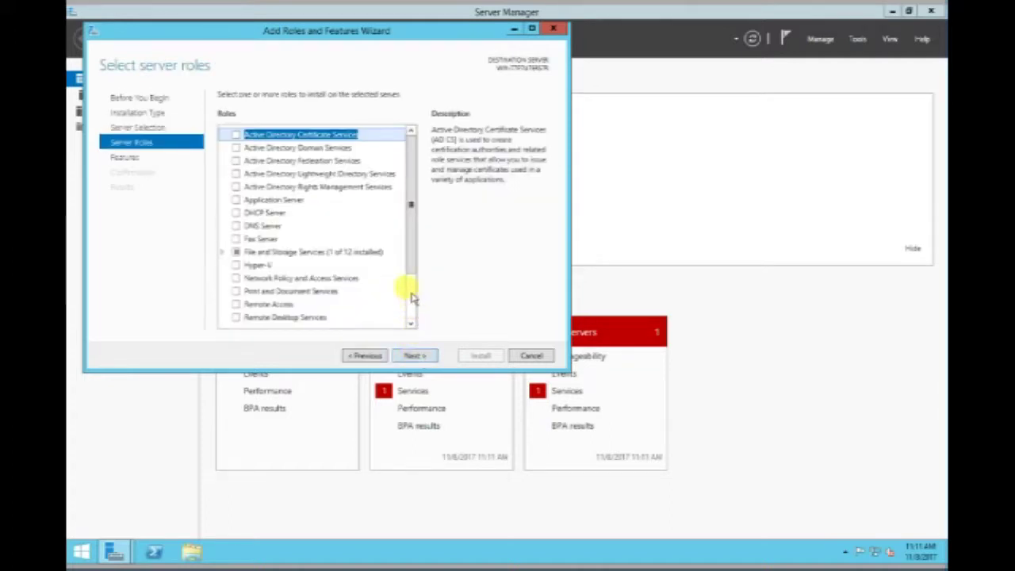
pyautogui.scroll(-2, 411, 298)
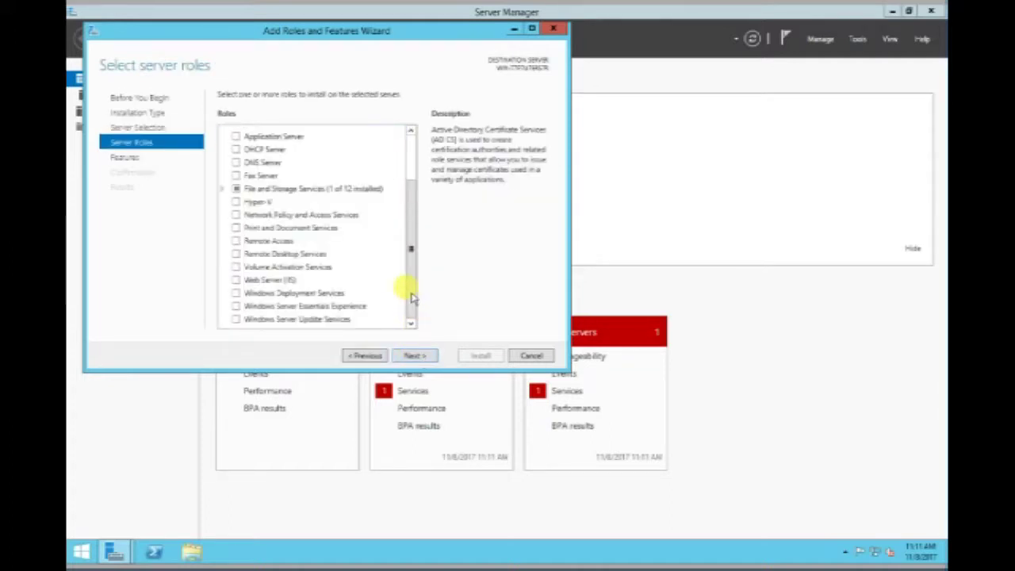
pyautogui.click(270, 281)
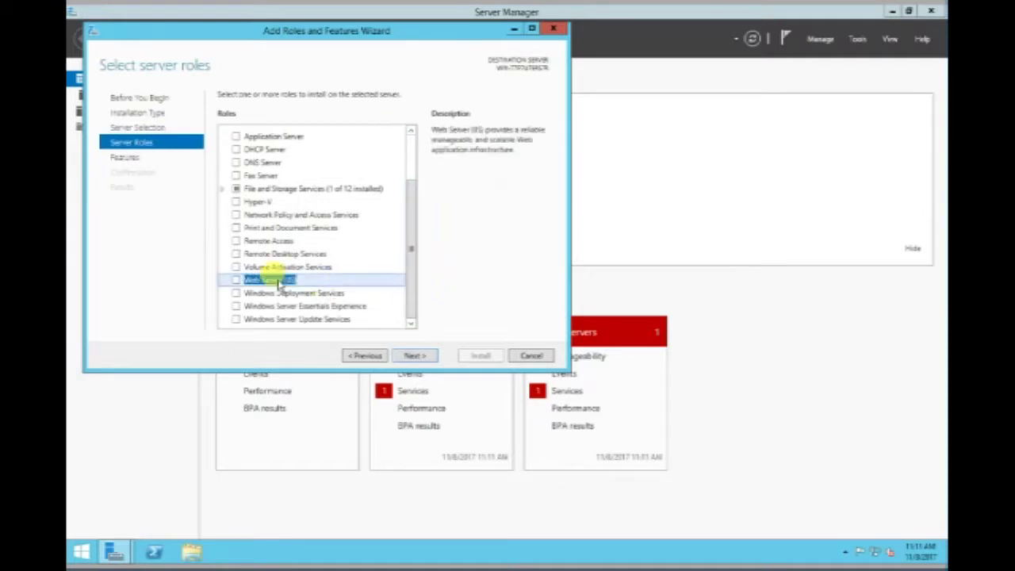
pyautogui.click(236, 280)
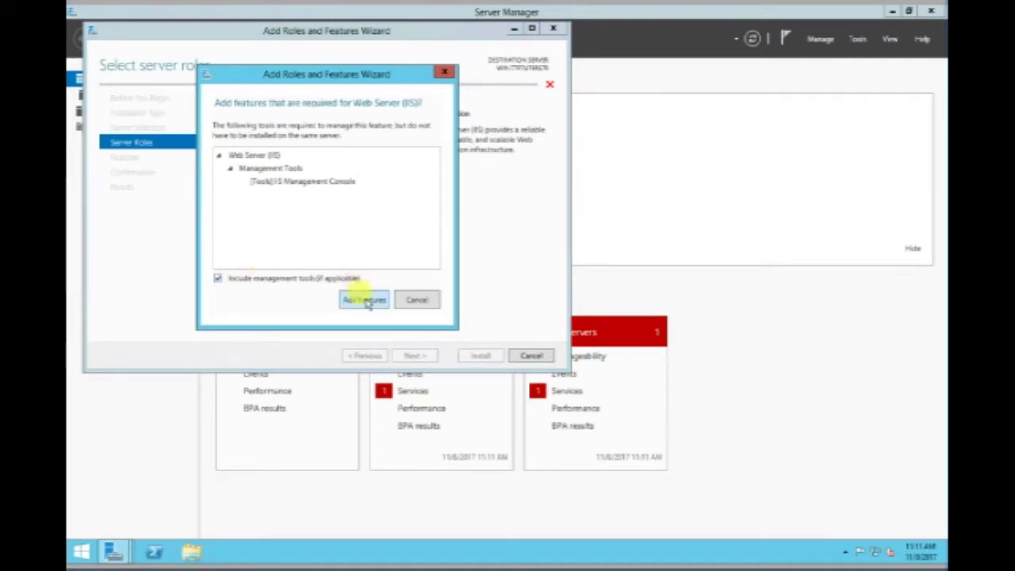
pyautogui.click(365, 301)
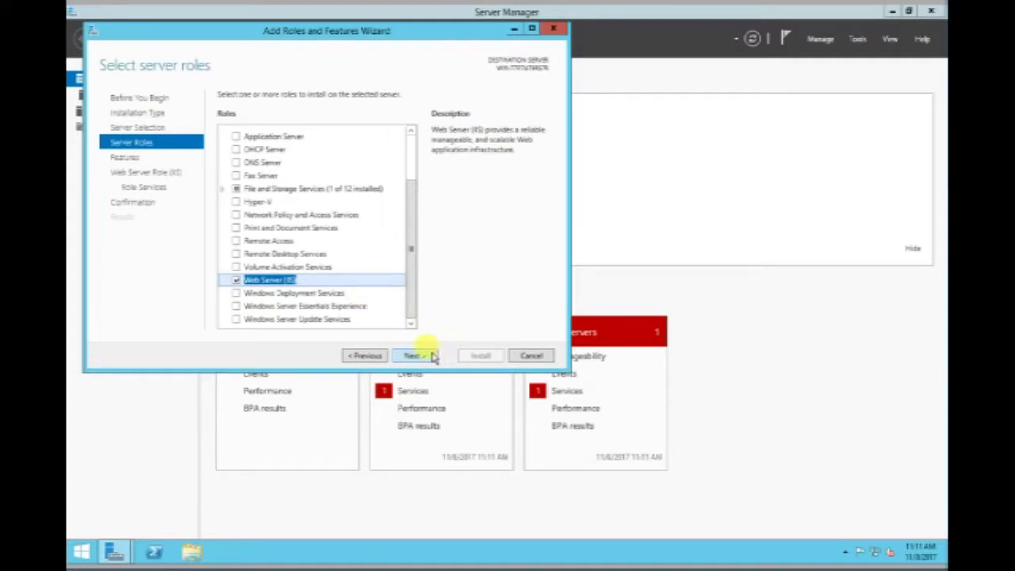
pyautogui.click(414, 356)
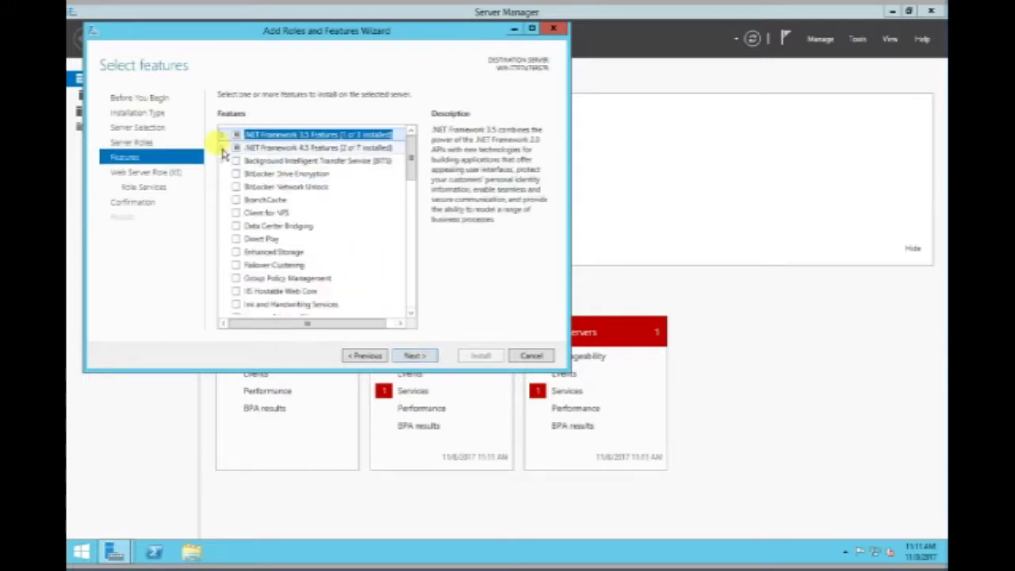
# Select ASP.NET 4.5 under .NET Framework 4.5 Features and proceed to the Web Server role services
pyautogui.click(223, 147)
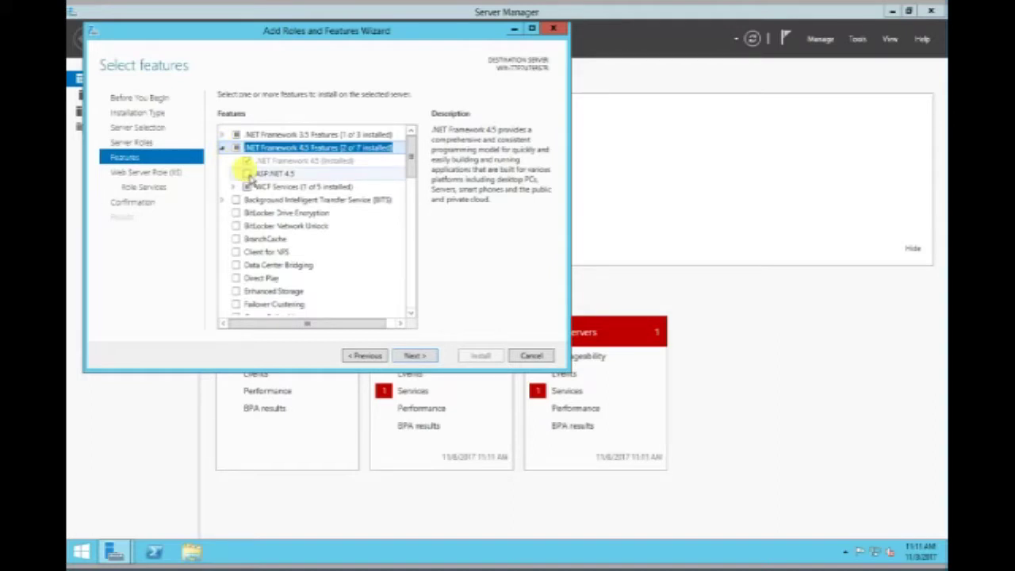
pyautogui.click(252, 176)
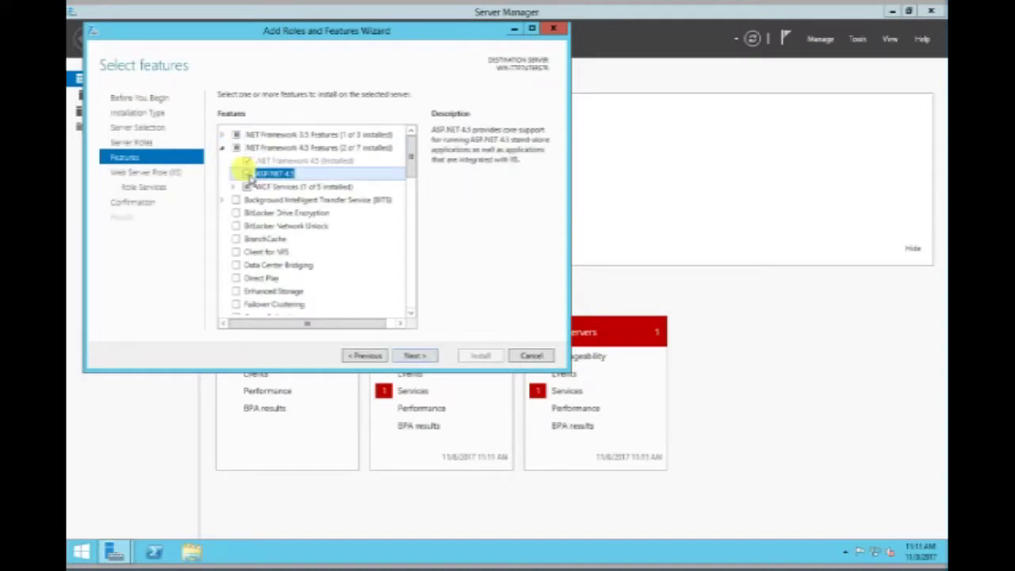
pyautogui.click(247, 175)
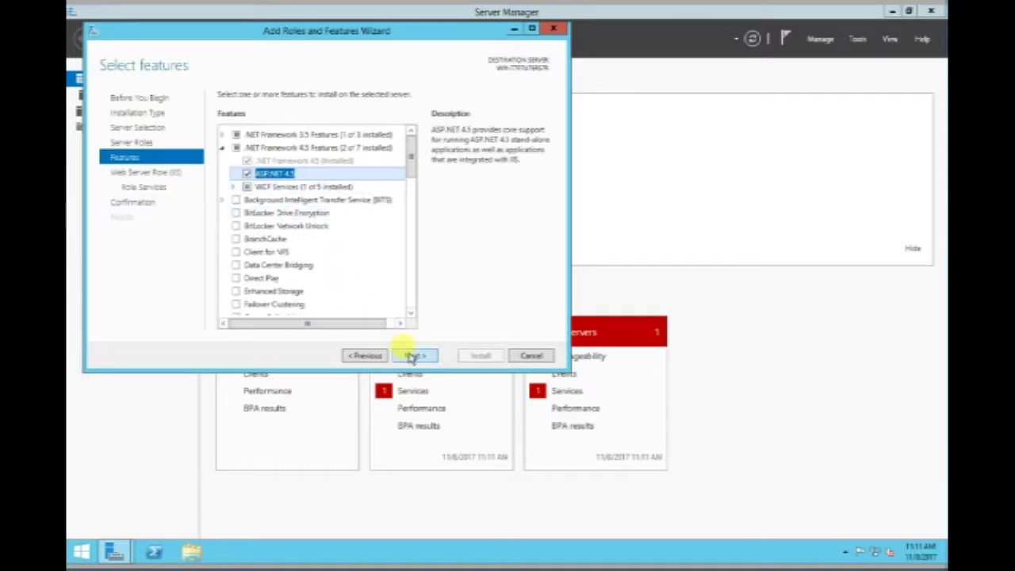
pyautogui.click(413, 356)
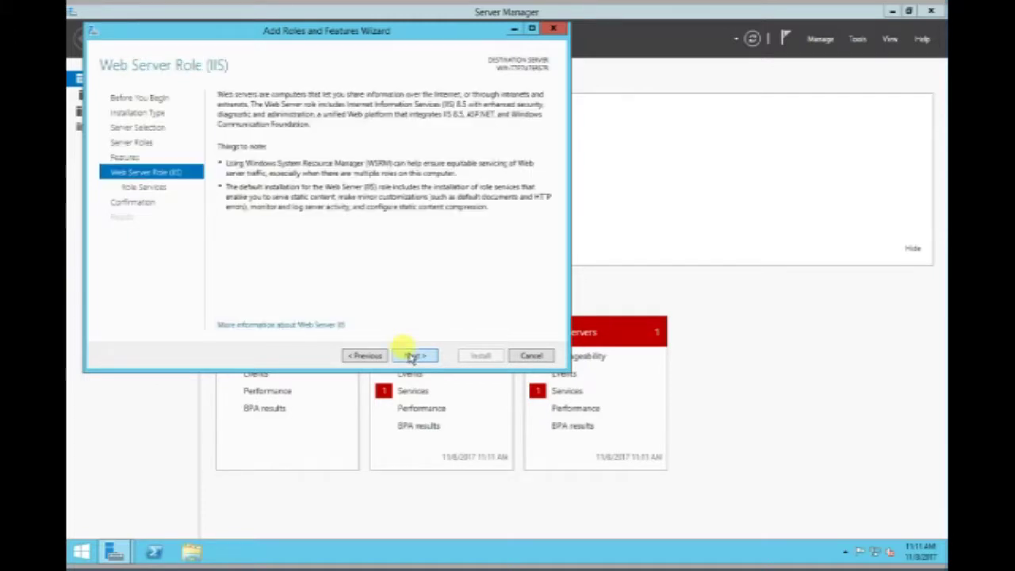
pyautogui.click(414, 356)
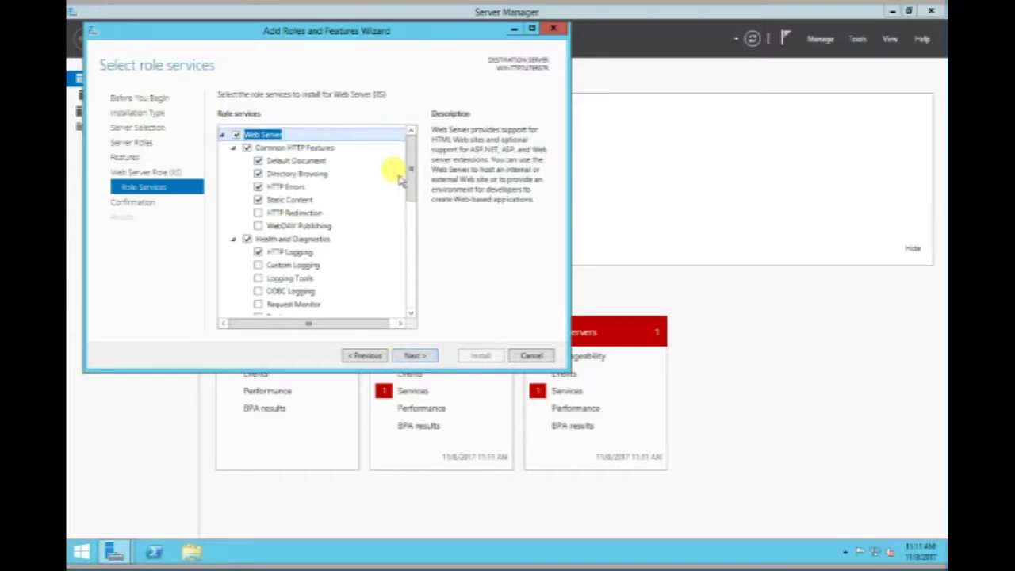
# Enable the Application Development role services .NET Extensibility 4.5 and ASP.NET 4.5, adding the required ISAPI Filters and ISAPI Extensions
pyautogui.moveTo(409, 184); pyautogui.dragTo(424, 304)
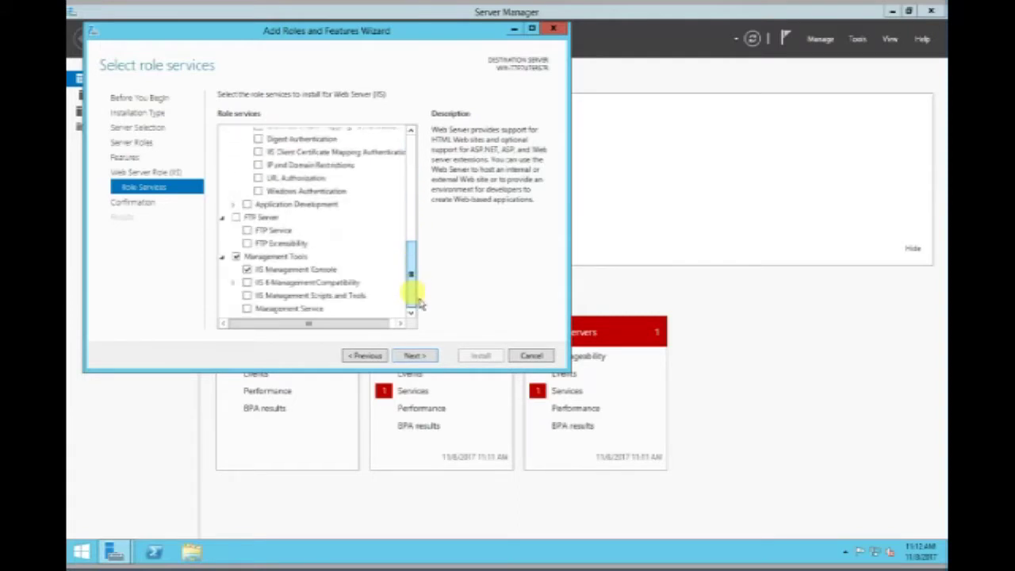
pyautogui.click(246, 205)
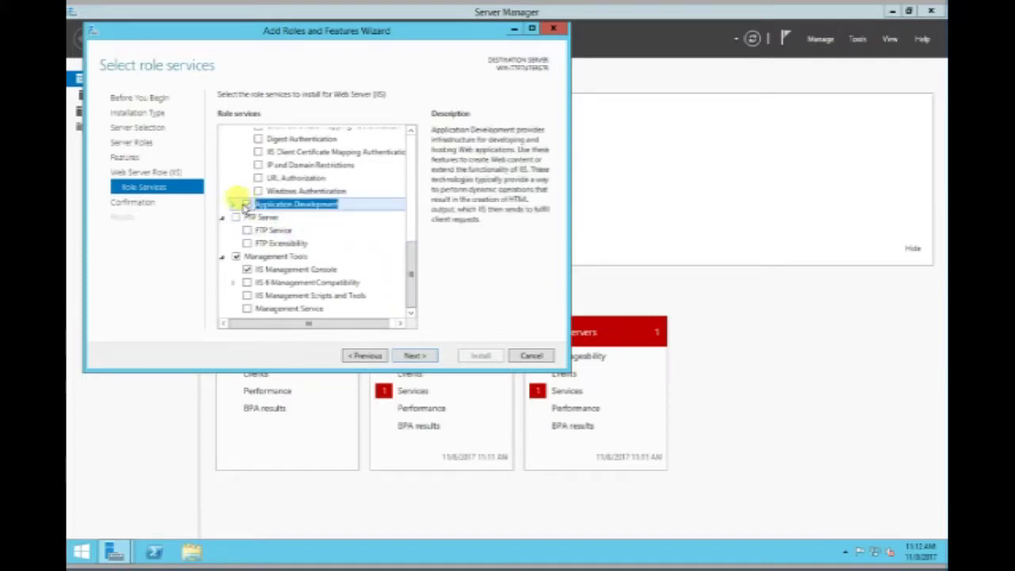
pyautogui.click(234, 205)
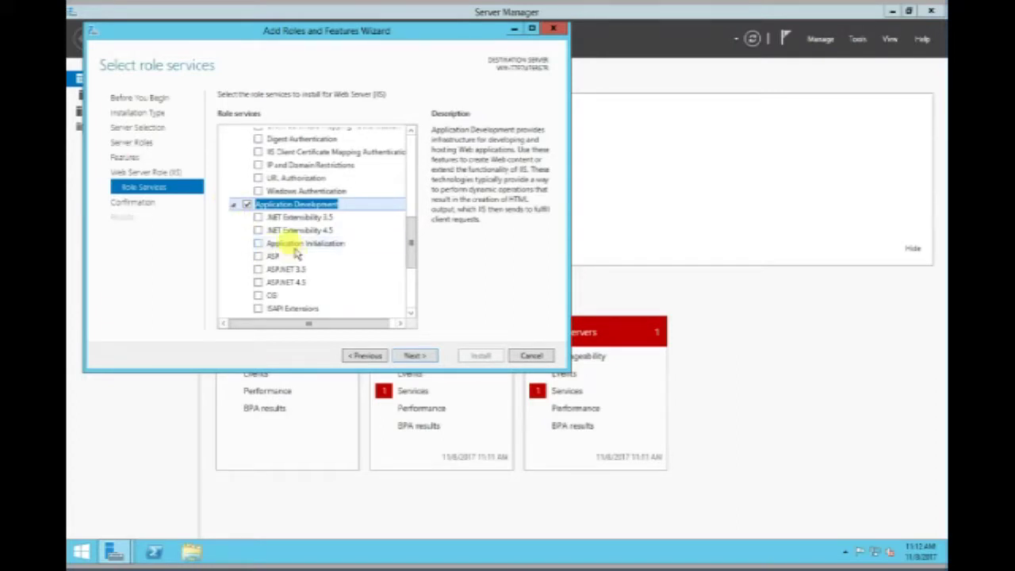
pyautogui.click(258, 230)
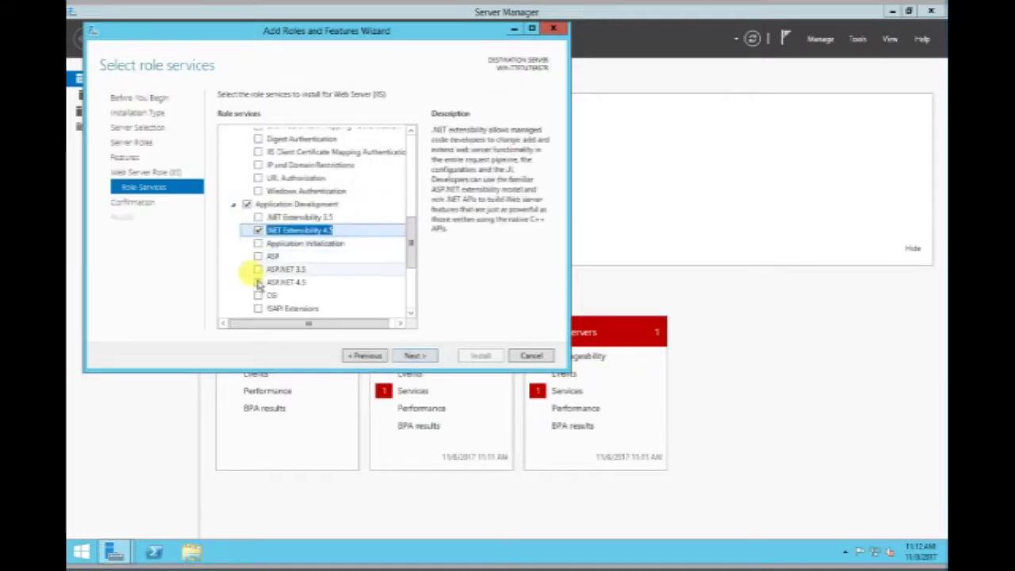
pyautogui.click(258, 283)
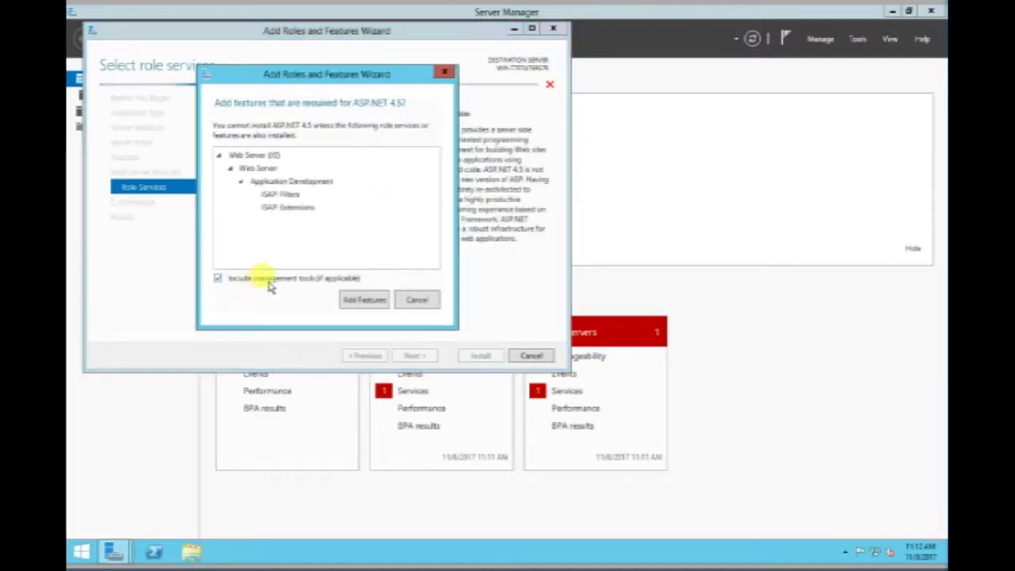
pyautogui.click(347, 302)
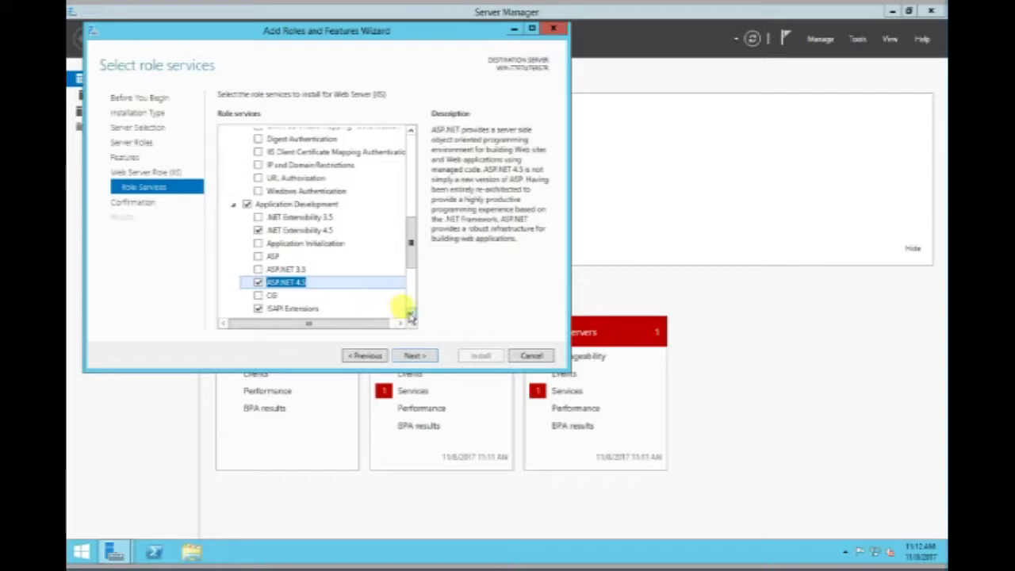
pyautogui.click(411, 314)
pyautogui.scroll(-3, 411, 314)
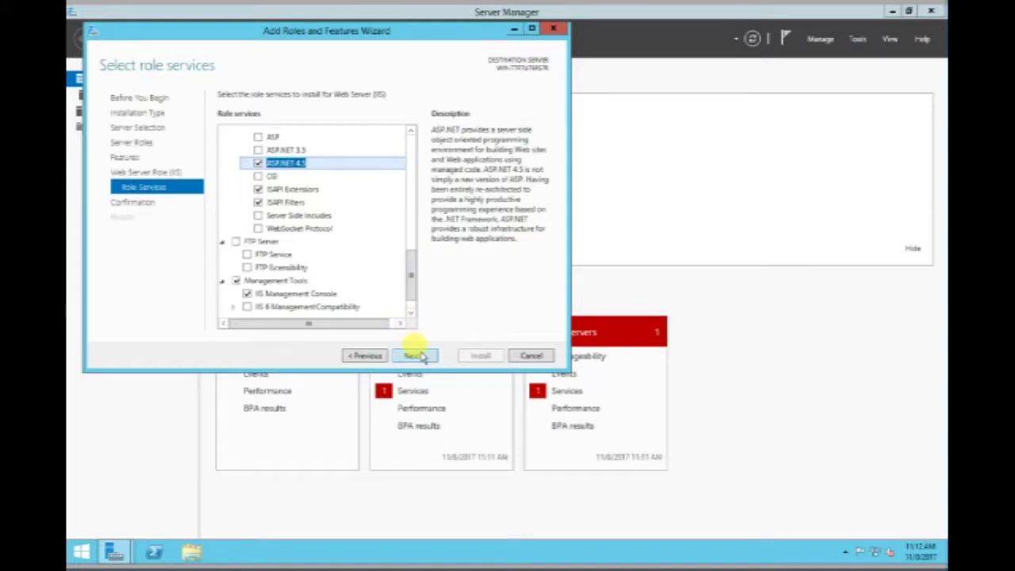
# Install the selected roles and features, and close the wizard once the installation has finished
pyautogui.click(416, 355)
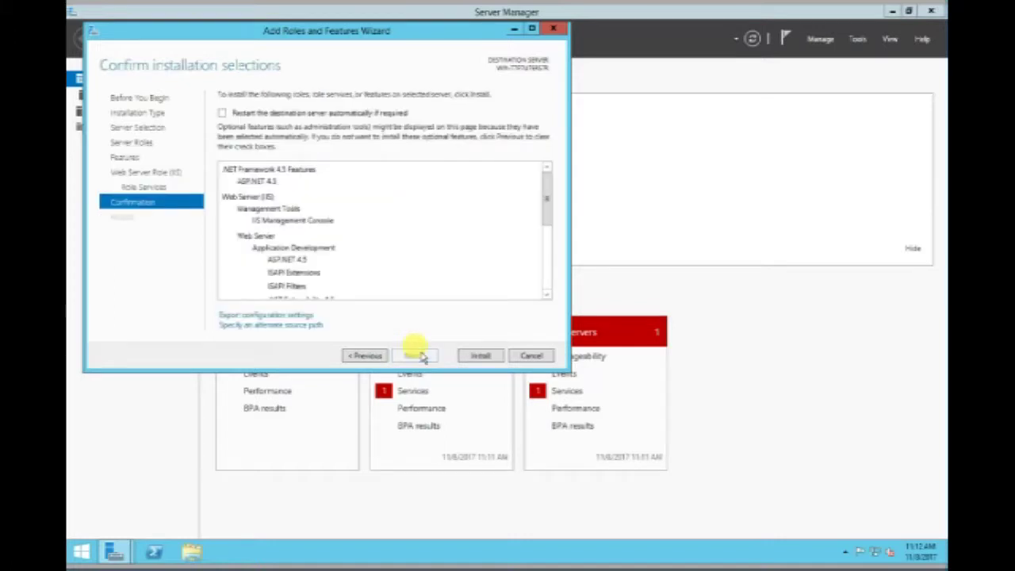
pyautogui.click(476, 356)
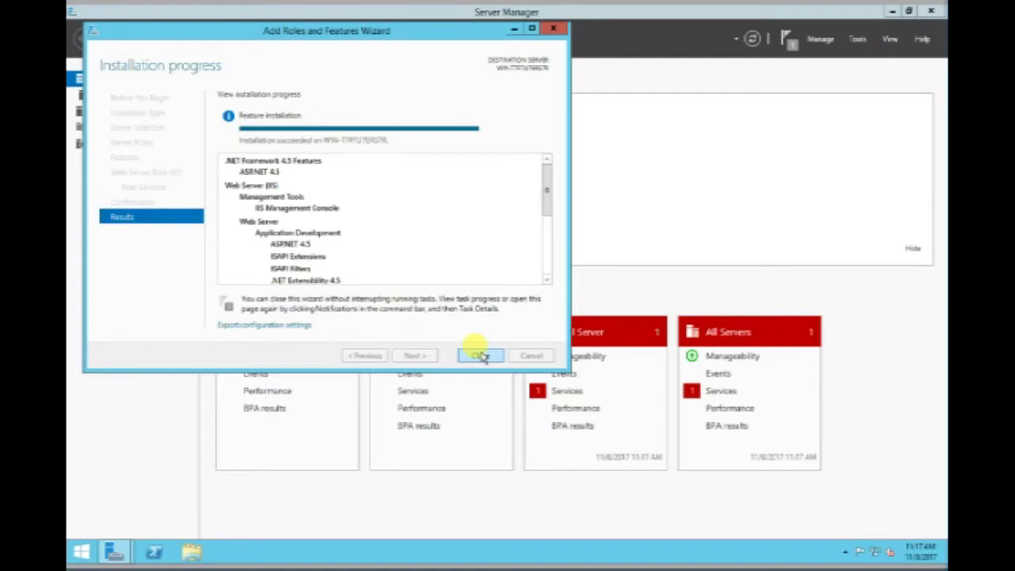
pyautogui.click(482, 356)
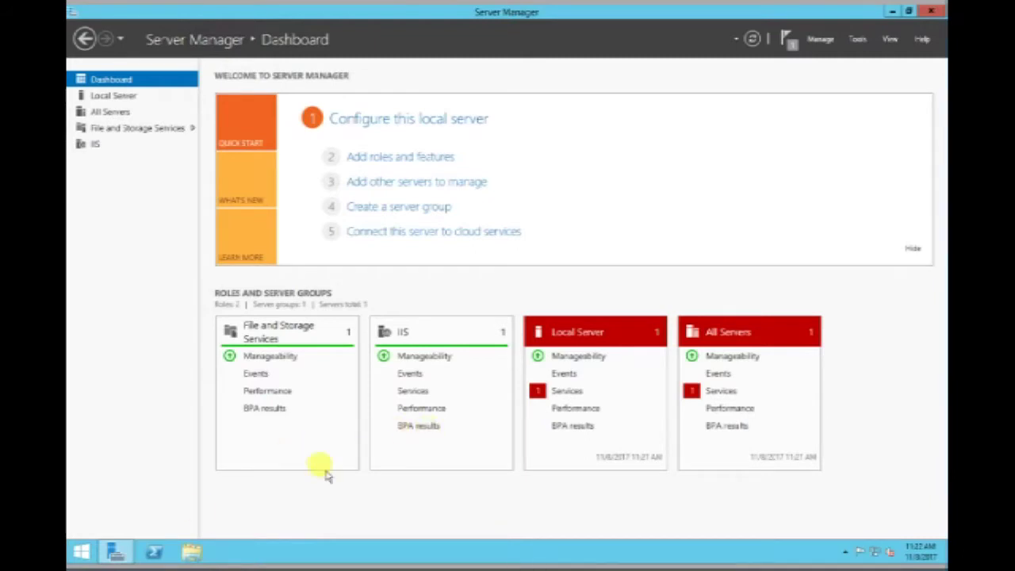
# Try to open Internet Information Services (IIS) Manager by searching for it from the Start screen
pyautogui.click(80, 549)
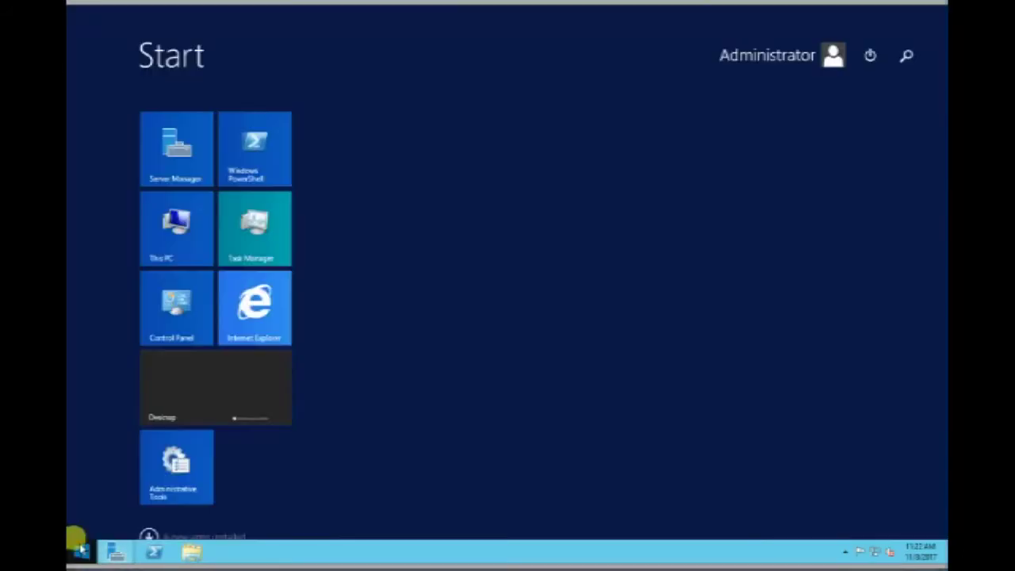
pyautogui.write('iis Manager')
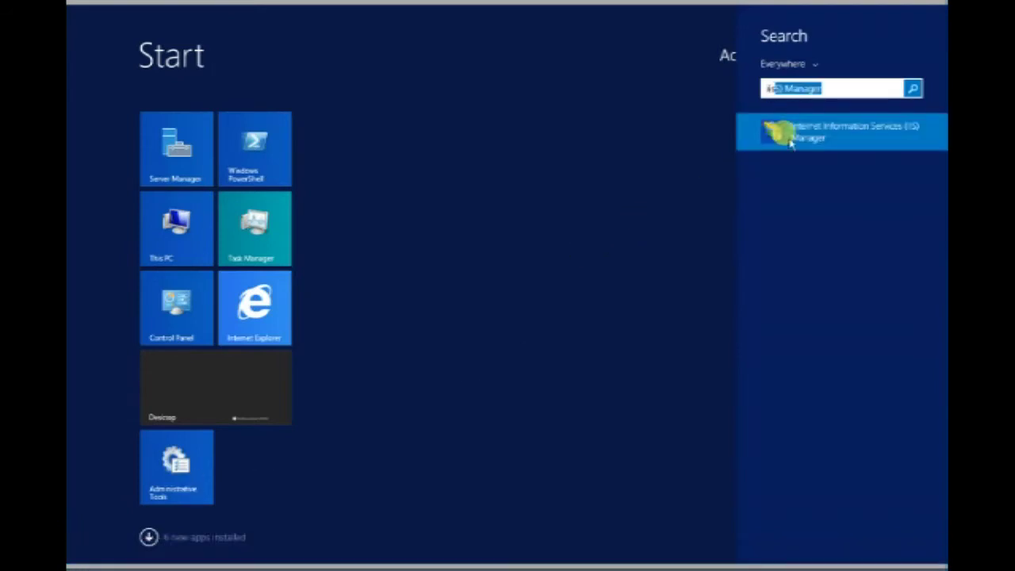
pyautogui.click(801, 139)
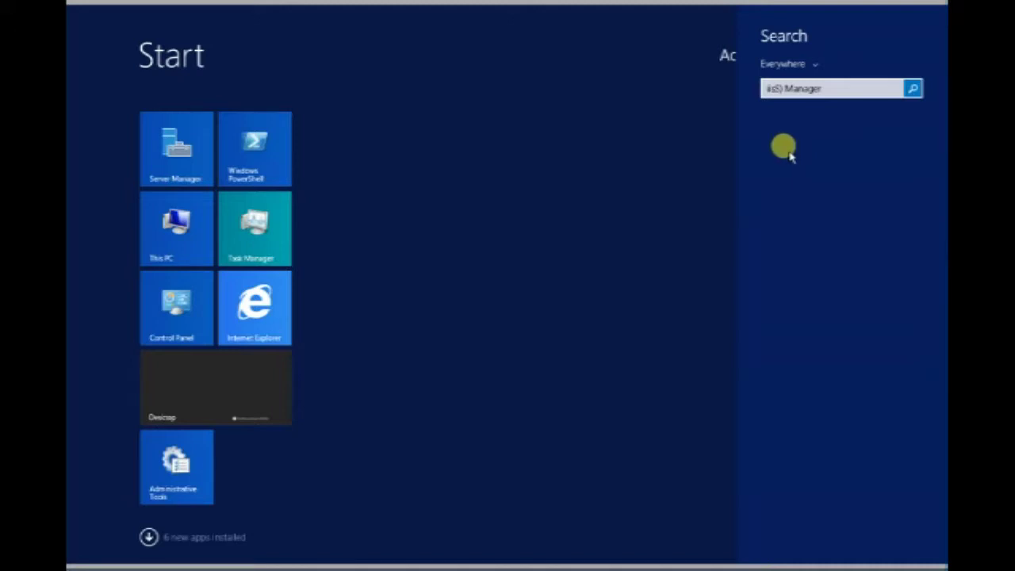
# Clear the search text, search for IIS Manager again, and open Internet Information Services (IIS) Manager
pyautogui.click(836, 87)
pyautogui.press('BackSpace')
pyautogui.press('BackSpace')
pyautogui.press('BackSpace')
pyautogui.press('BackSpace')
pyautogui.press('BackSpace')
pyautogui.press('BackSpace')
pyautogui.press('BackSpace')
pyautogui.press('BackSpace')
pyautogui.press('BackSpace')
pyautogui.press('BackSpace')
pyautogui.press('BackSpace')
pyautogui.press('BackSpace')
pyautogui.press('BackSpace')
pyautogui.press('BackSpace')
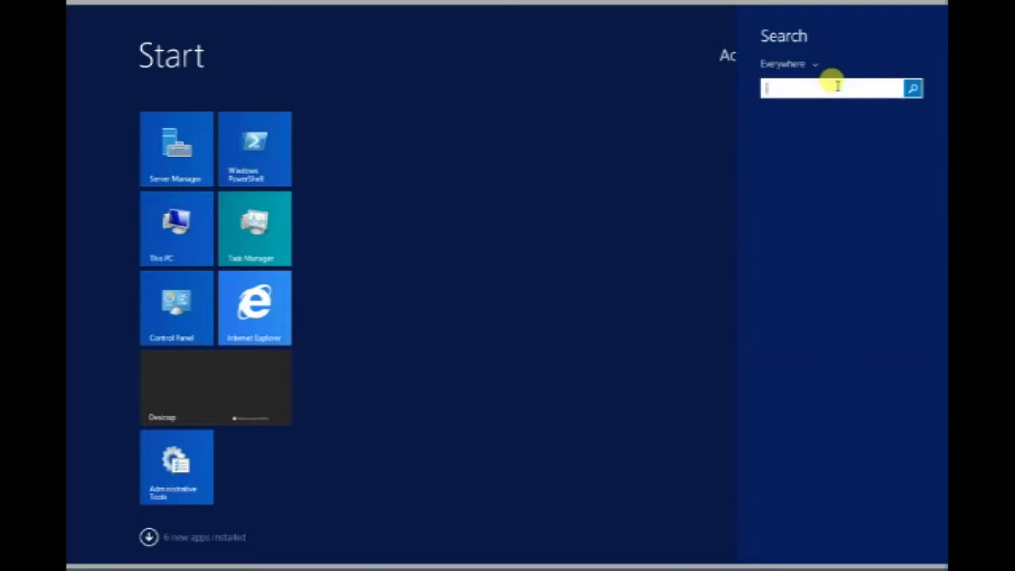
pyautogui.write('iis Manager')
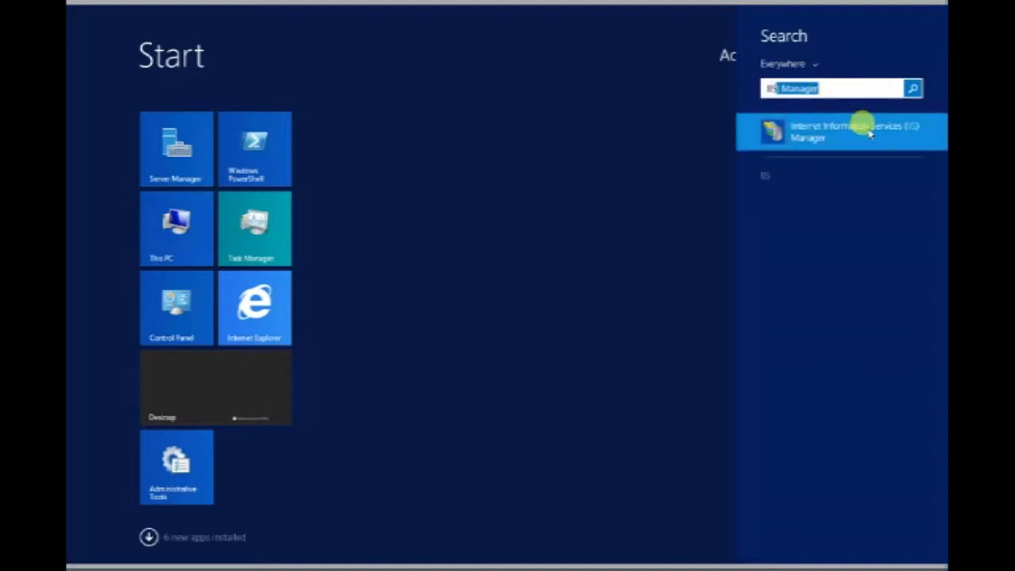
pyautogui.click(870, 135)
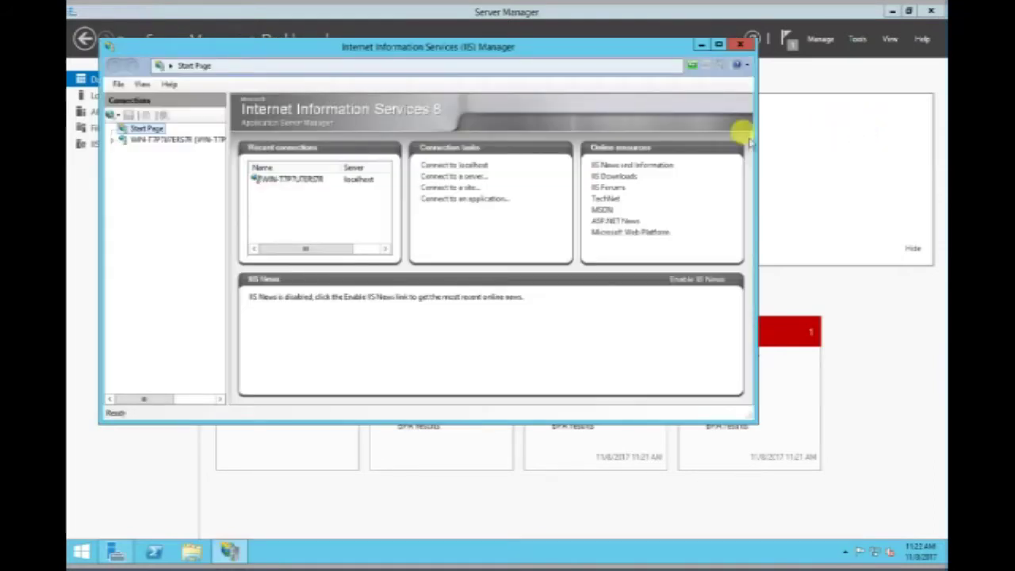
# Expand the server node, accept the Microsoft Web Platform offer, and show the server's application pools
pyautogui.click(116, 140)
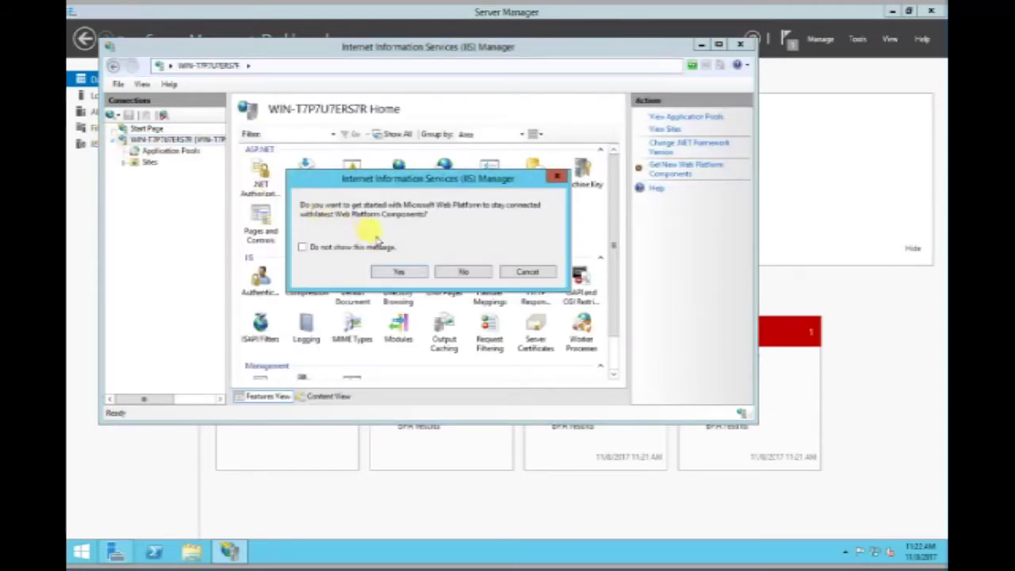
pyautogui.click(421, 274)
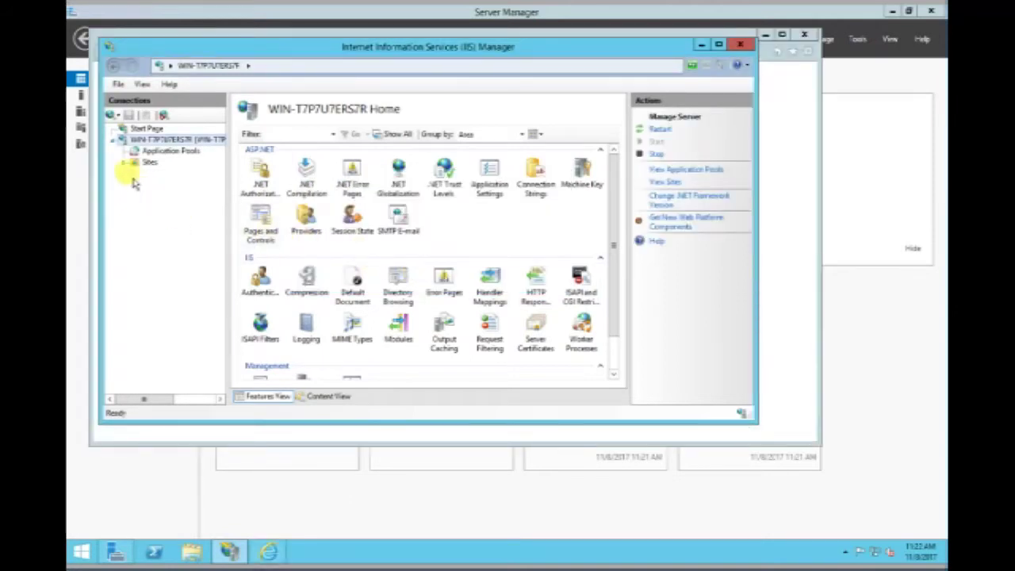
pyautogui.click(162, 150)
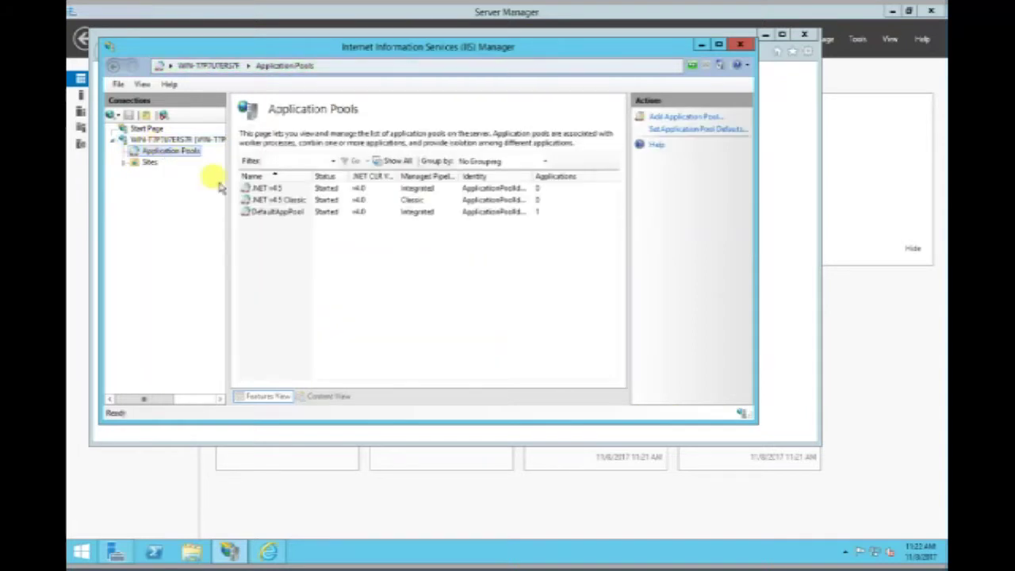
# Set Enable 32-Bit Applications to True in DefaultAppPool's advanced settings, confirm the change, and close IIS Manager
pyautogui.click(271, 214)
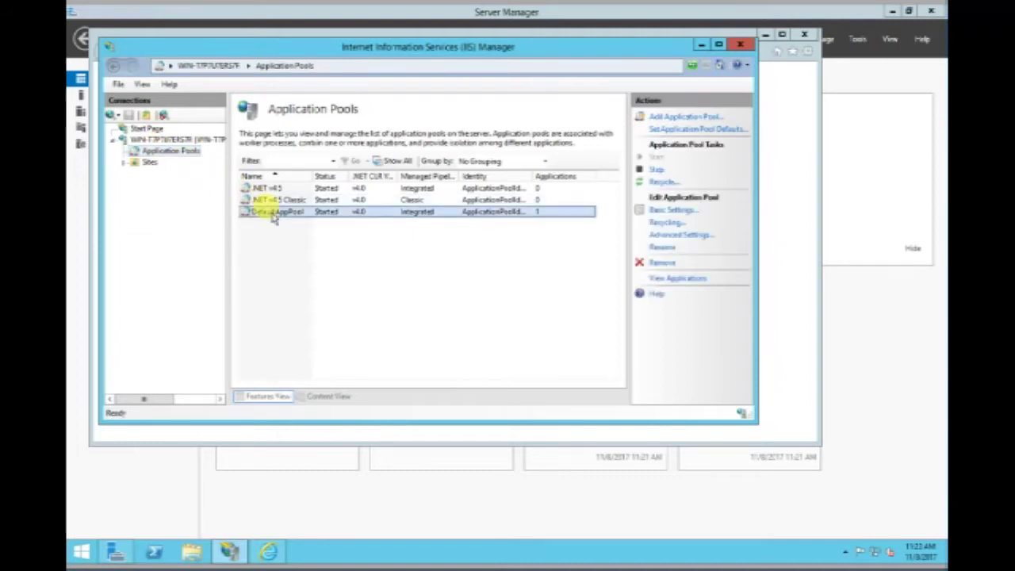
pyautogui.rightClick(273, 218)
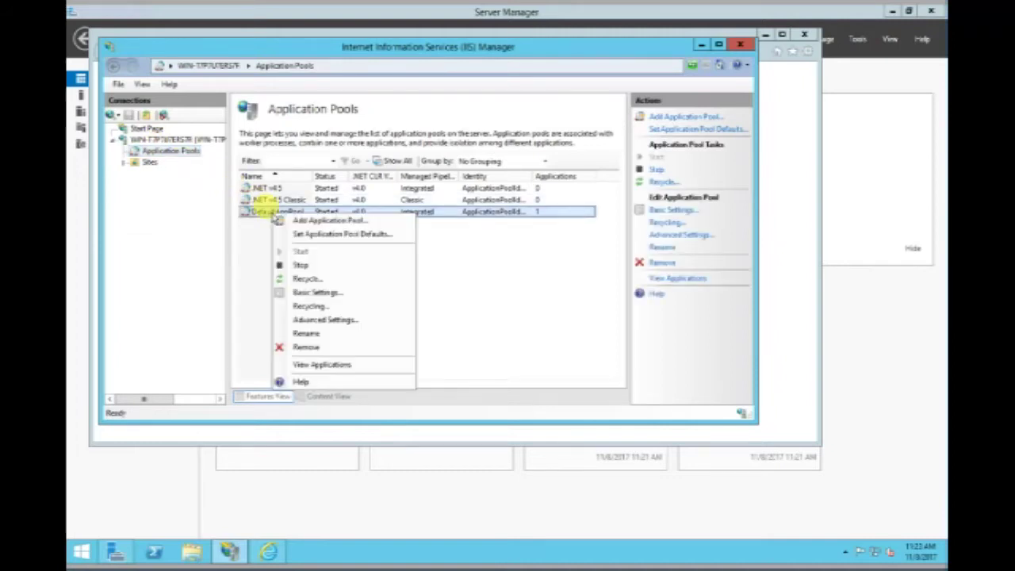
pyautogui.click(341, 319)
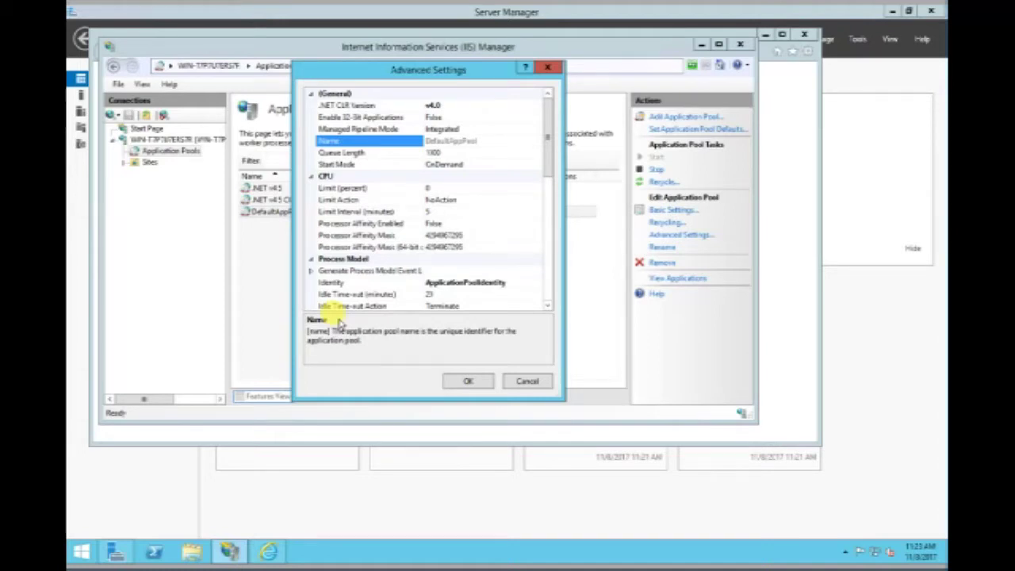
pyautogui.click(446, 117)
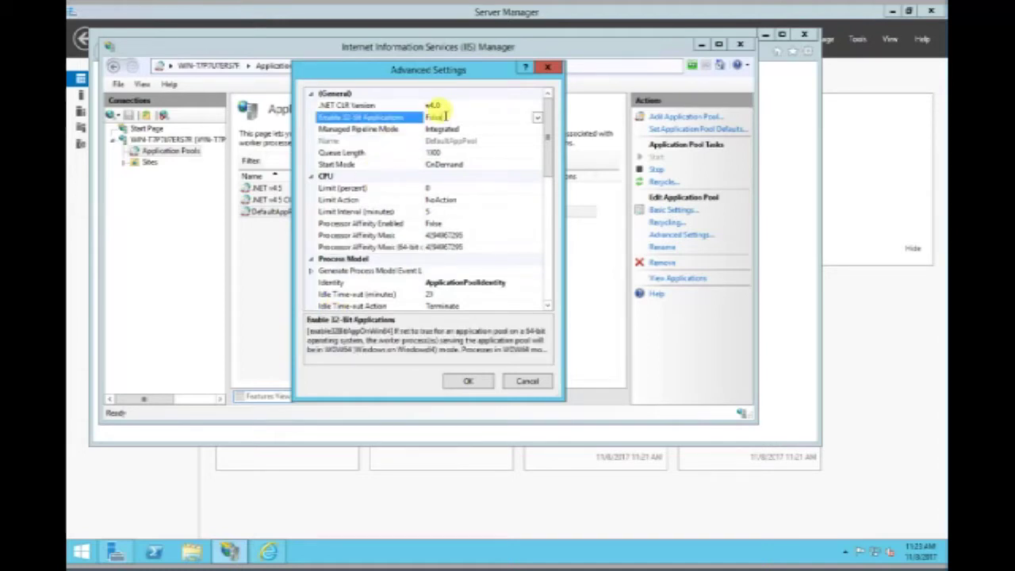
pyautogui.click(534, 118)
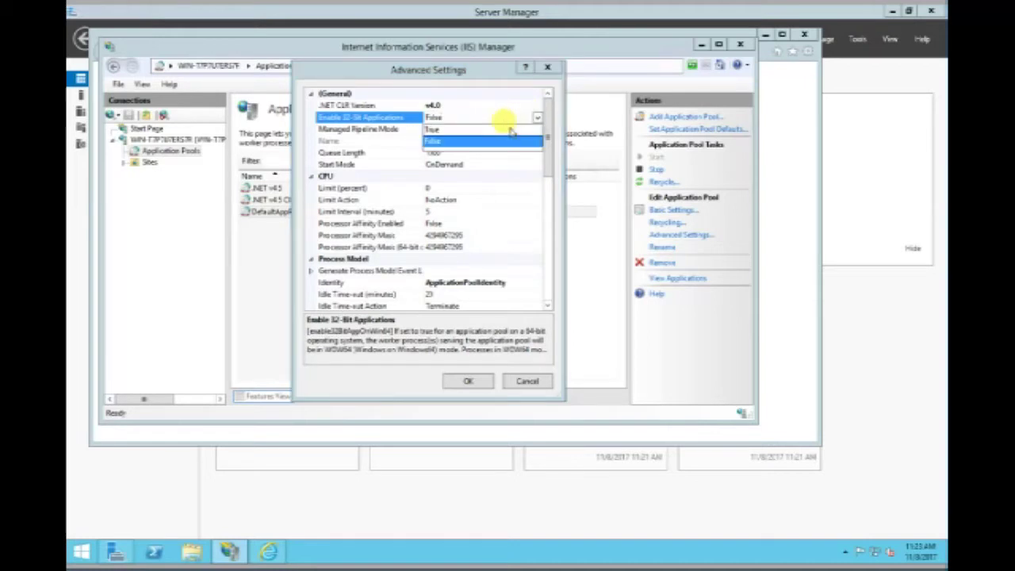
pyautogui.click(510, 129)
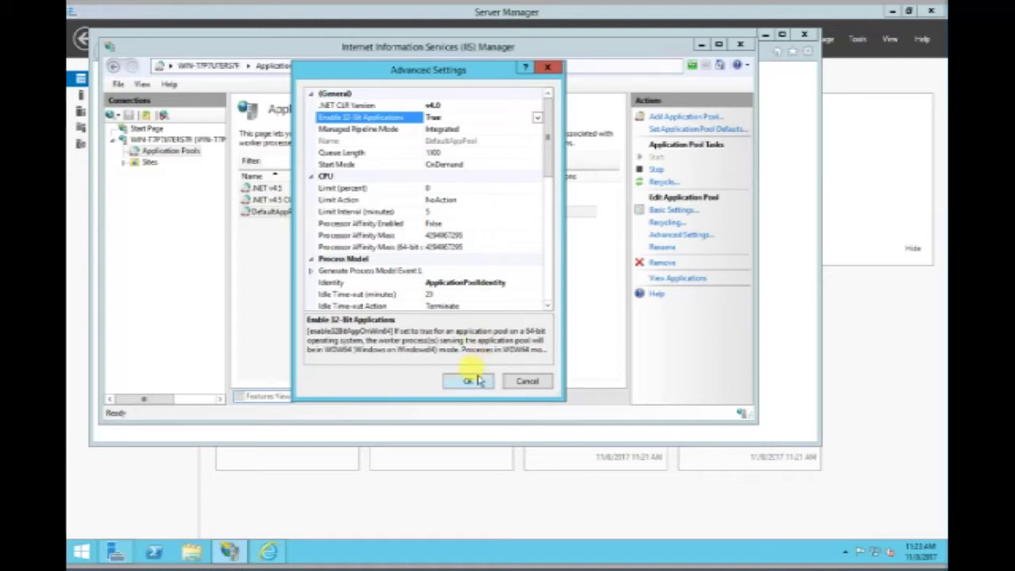
pyautogui.click(742, 45)
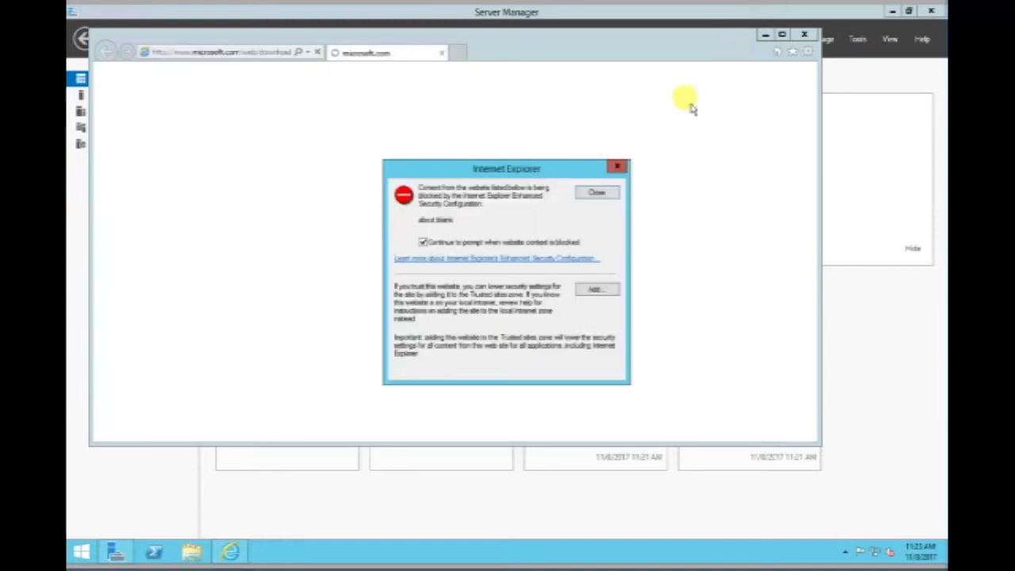
# Dismiss the Internet Explorer blocked-content warnings and close both the browser and Server Manager
pyautogui.click(601, 192)
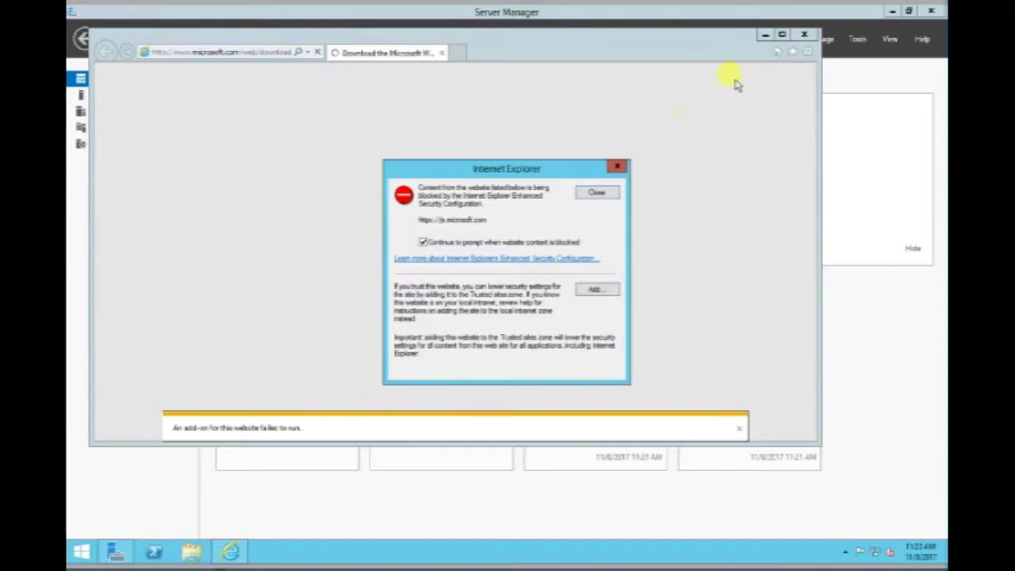
pyautogui.click(600, 193)
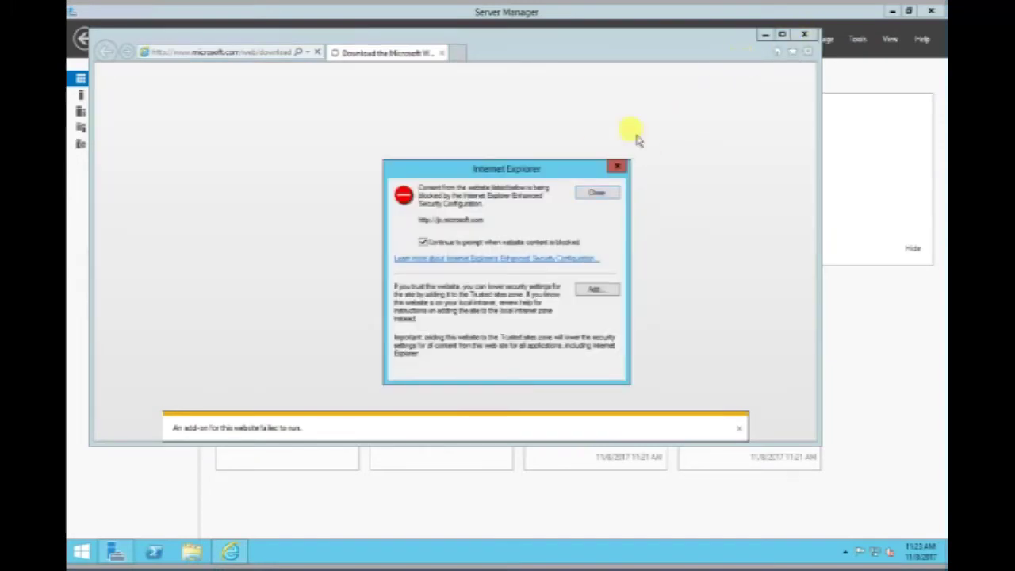
pyautogui.click(585, 193)
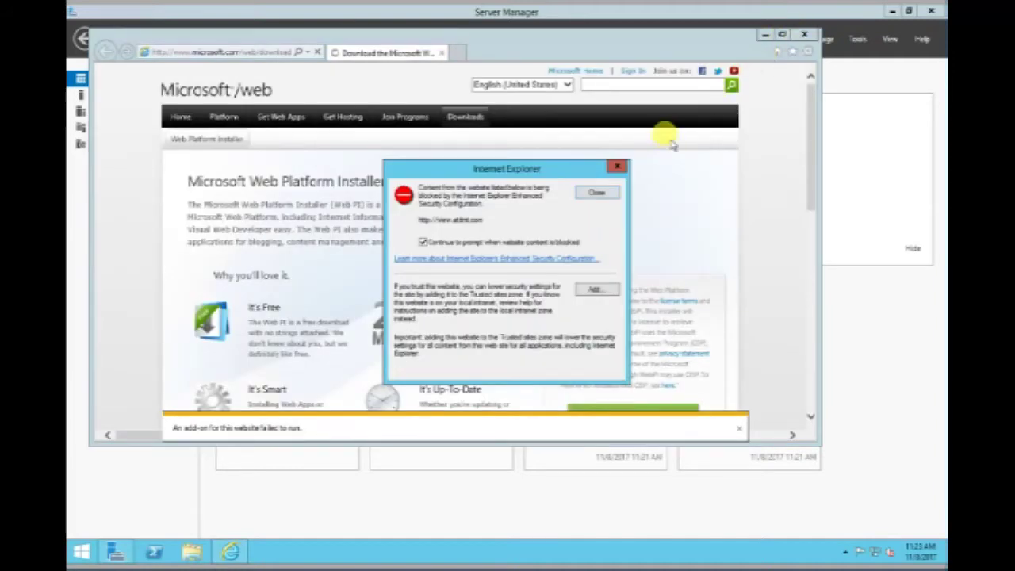
pyautogui.click(600, 193)
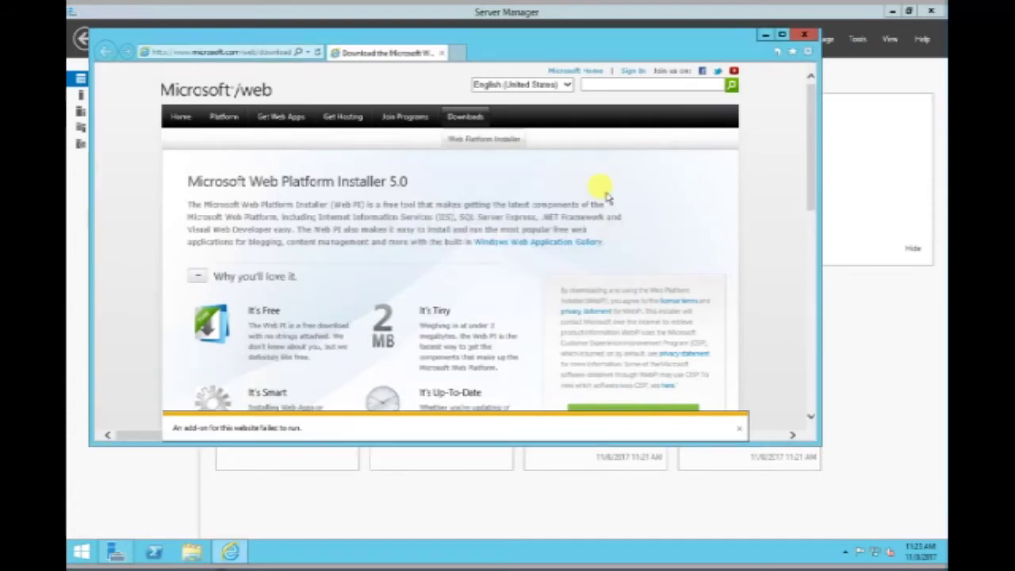
pyautogui.click(797, 35)
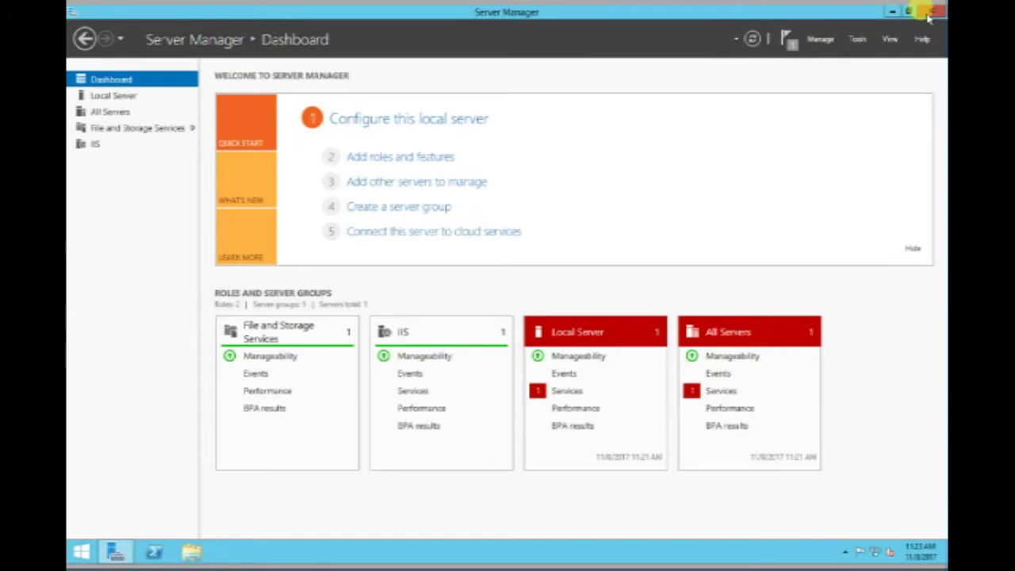
pyautogui.click(930, 16)
# Run CTIWebServerSetup from the CTI Web Server subfolder of the CTI install folder on the desktop
pyautogui.doubleClick(194, 164)
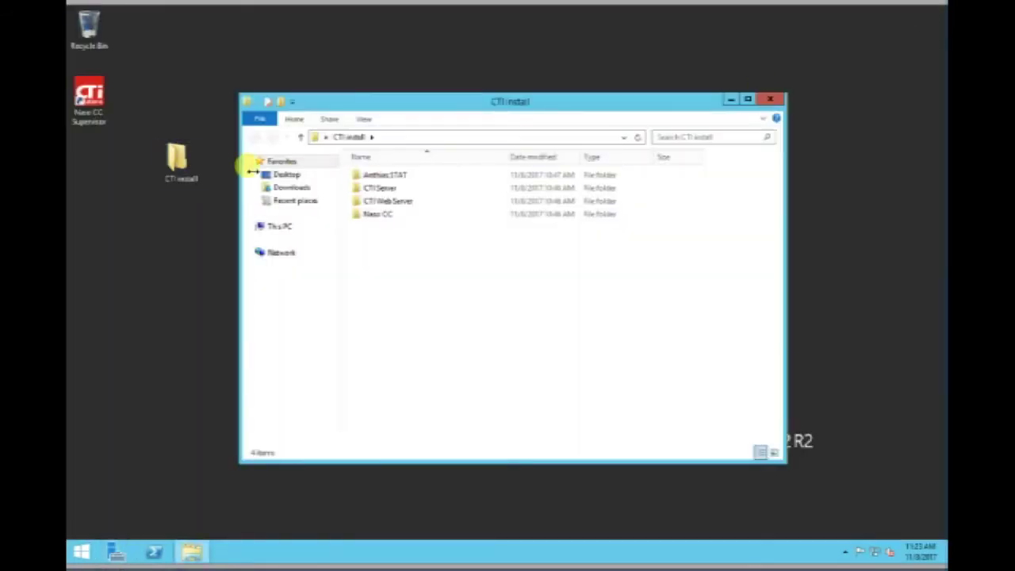
pyautogui.doubleClick(376, 203)
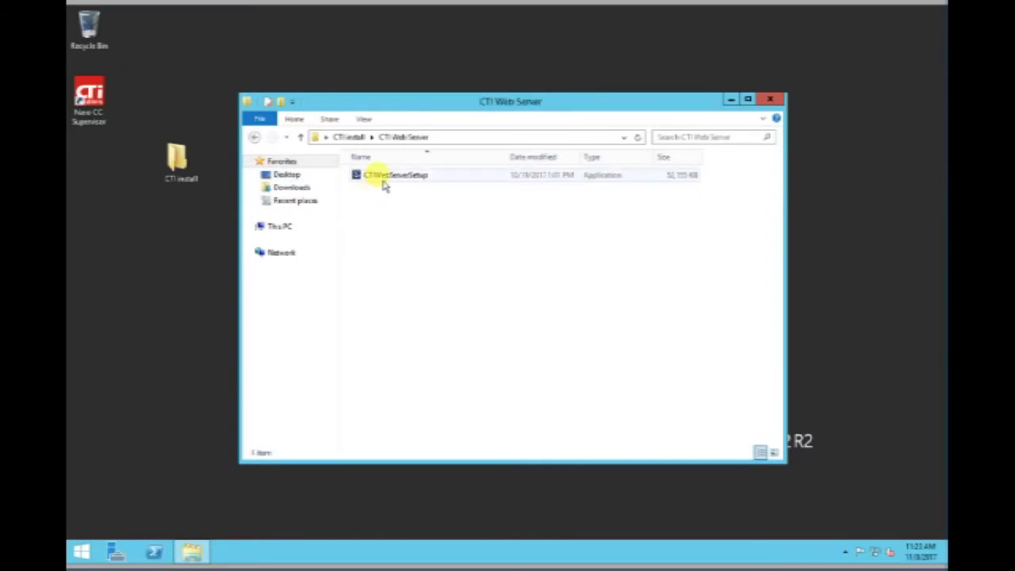
pyautogui.doubleClick(383, 179)
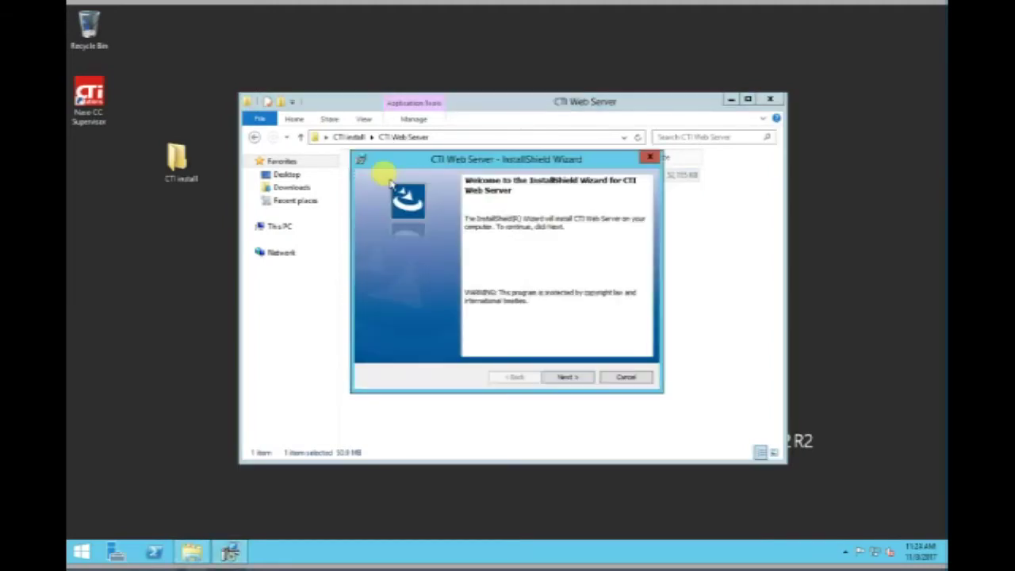
# Install CTI Web Server in the default destination folder, finish the wizard, and close the folder window
pyautogui.click(570, 377)
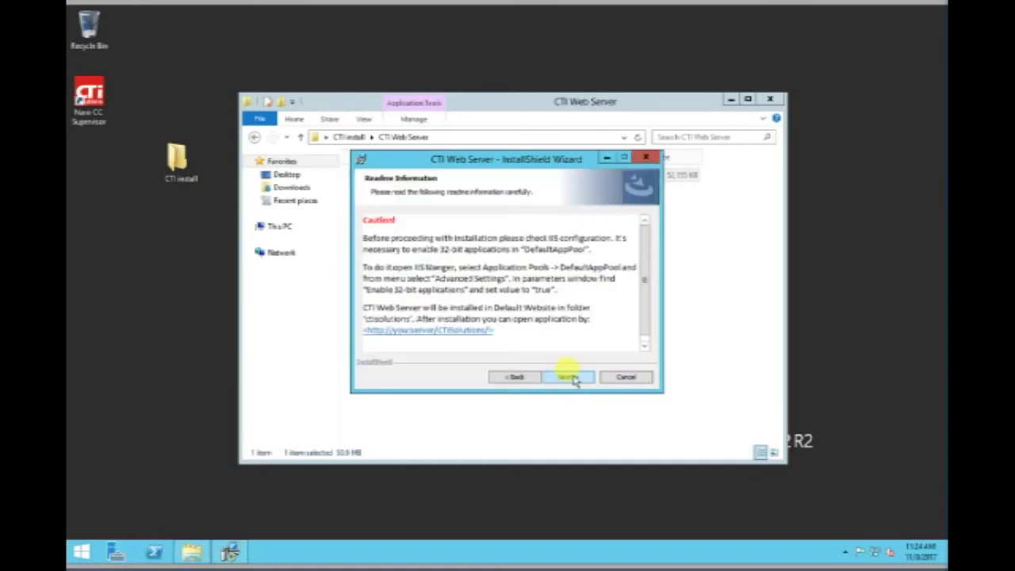
pyautogui.click(570, 377)
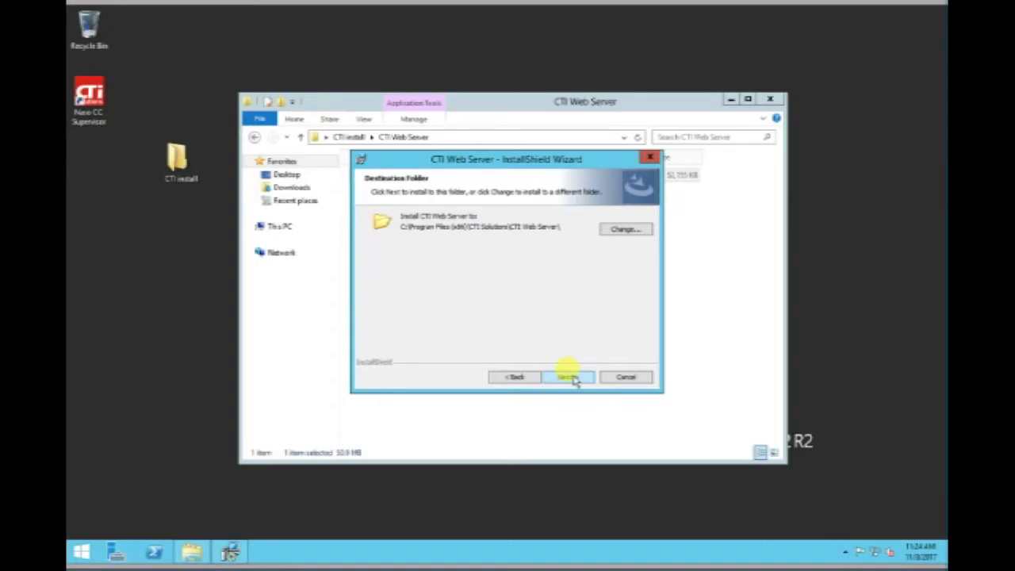
pyautogui.click(570, 377)
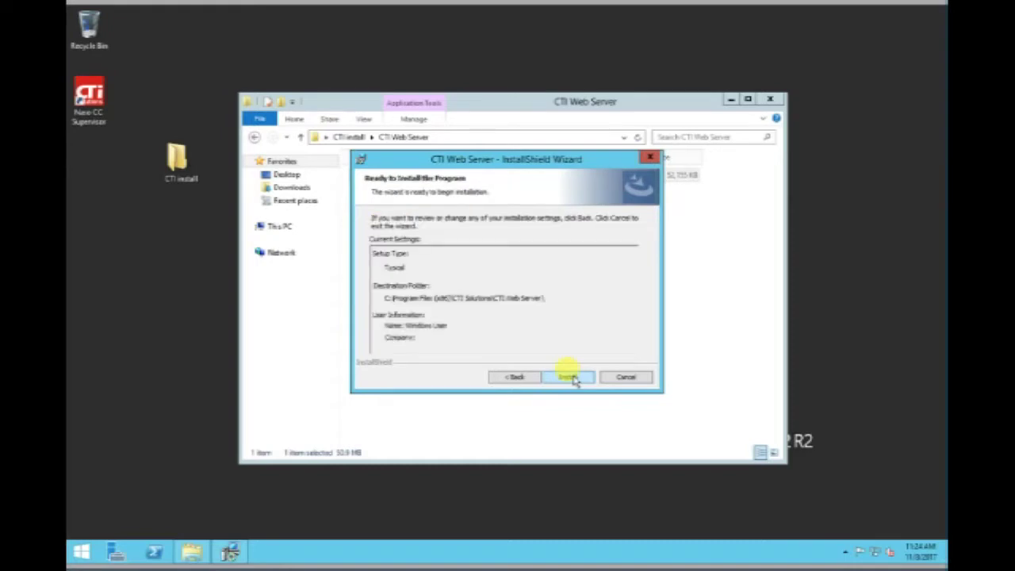
pyautogui.click(568, 378)
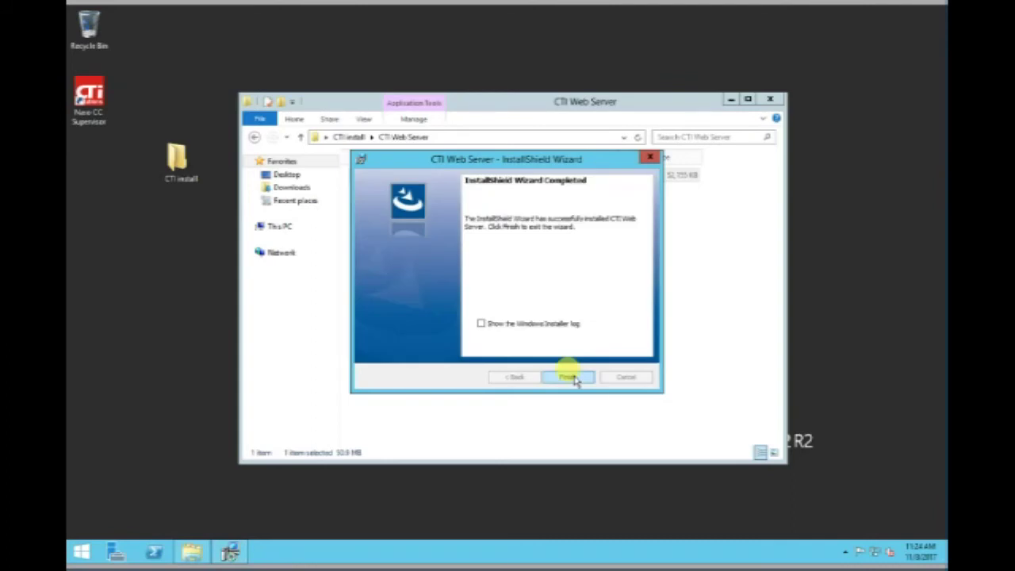
pyautogui.click(569, 378)
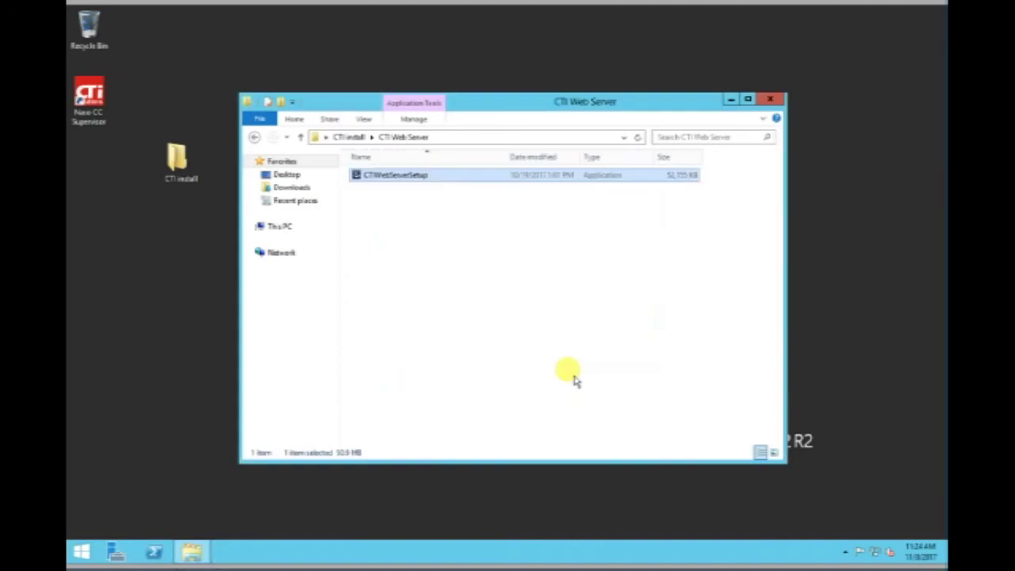
pyautogui.click(771, 101)
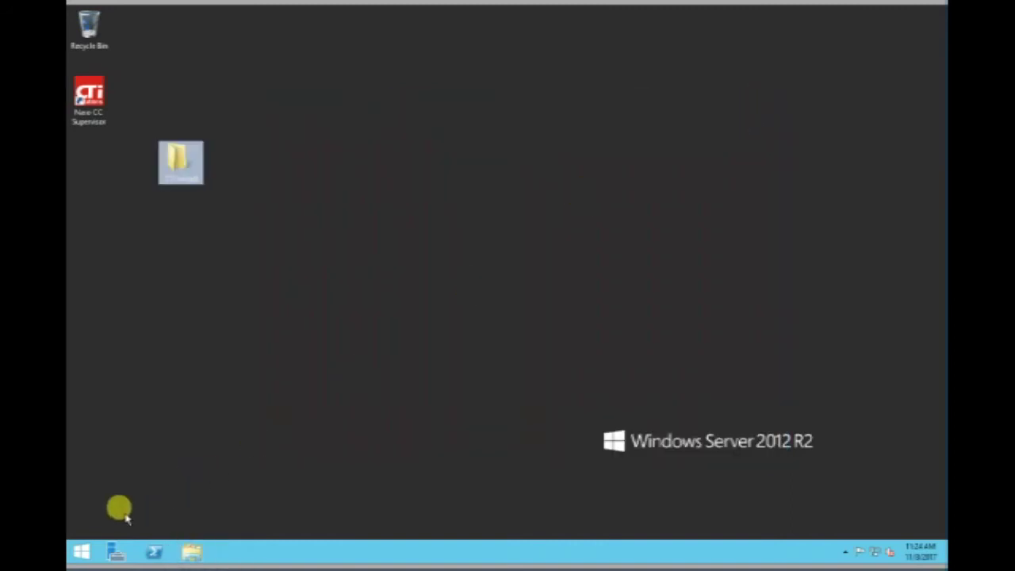
# Search for IIS Manager from the Start screen and open Internet Information Services (IIS) Manager
pyautogui.click(79, 553)
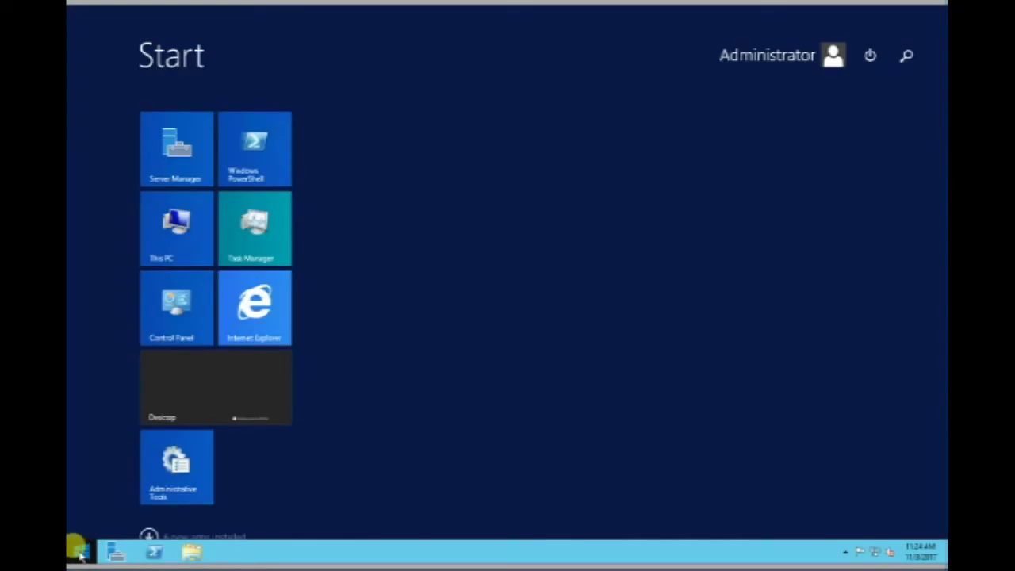
pyautogui.write('s')
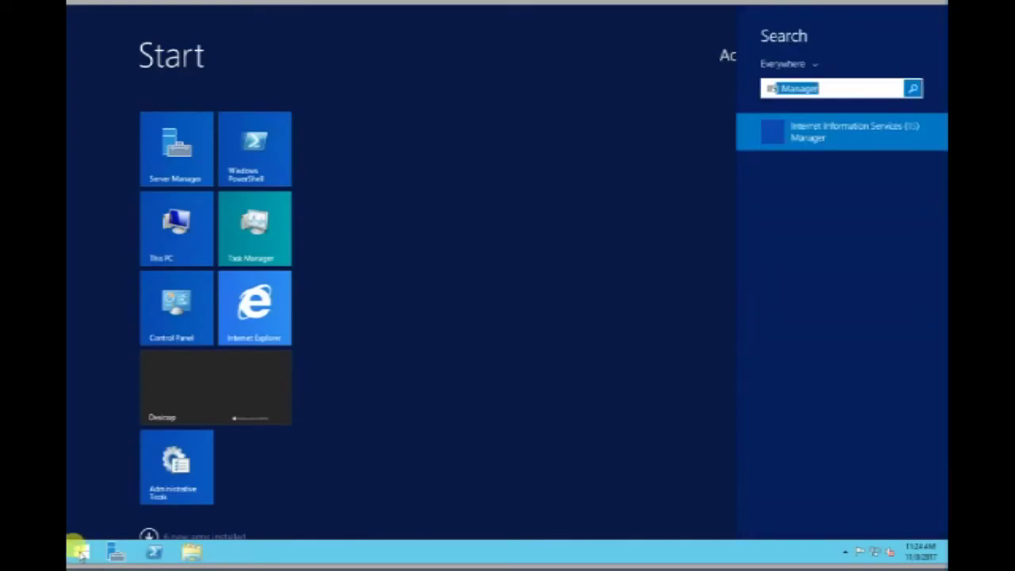
pyautogui.click(817, 127)
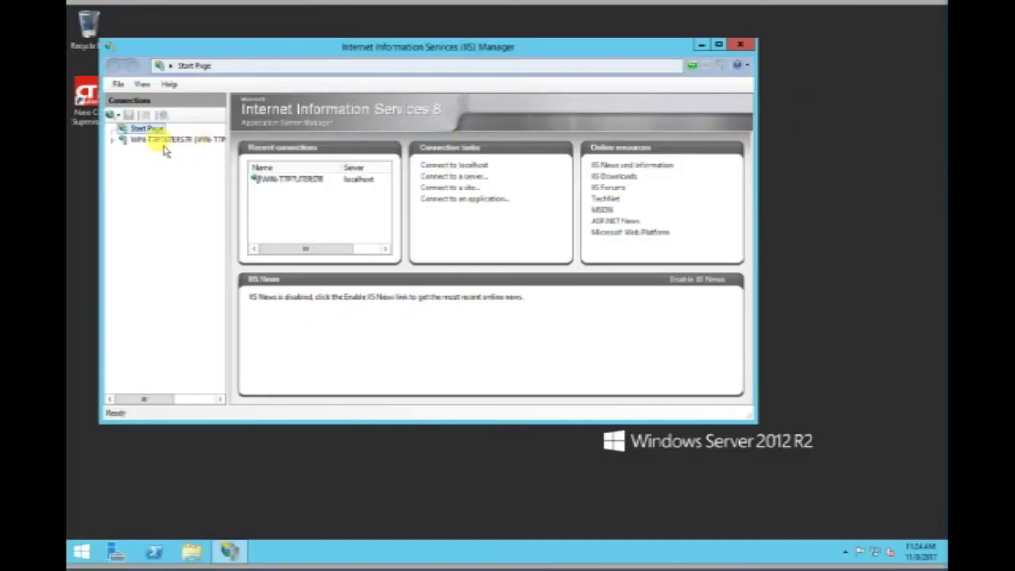
# Expand the server node, decline the Microsoft Web Platform offer, and expand Sites
pyautogui.click(120, 141)
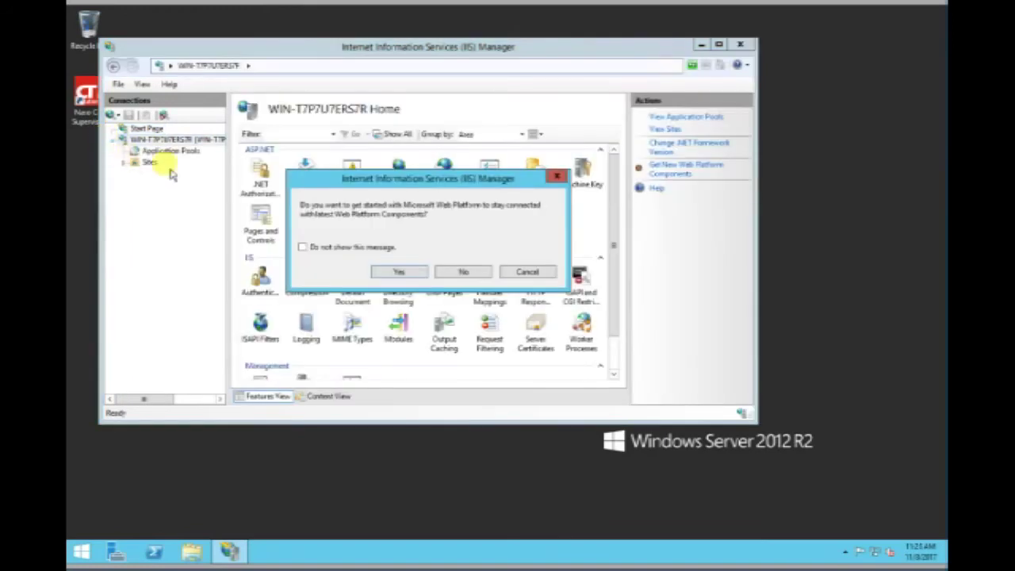
pyautogui.click(464, 272)
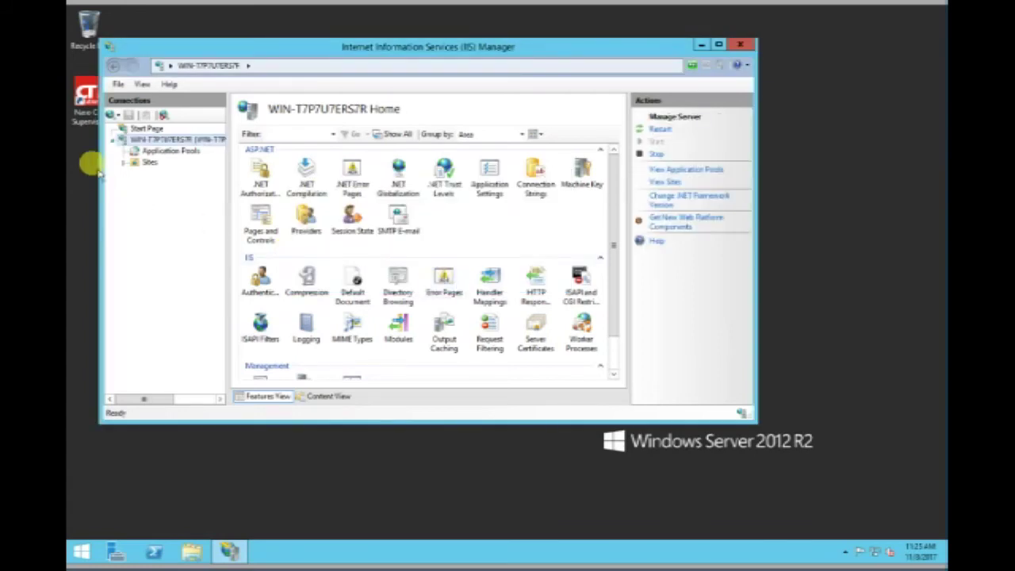
pyautogui.click(125, 162)
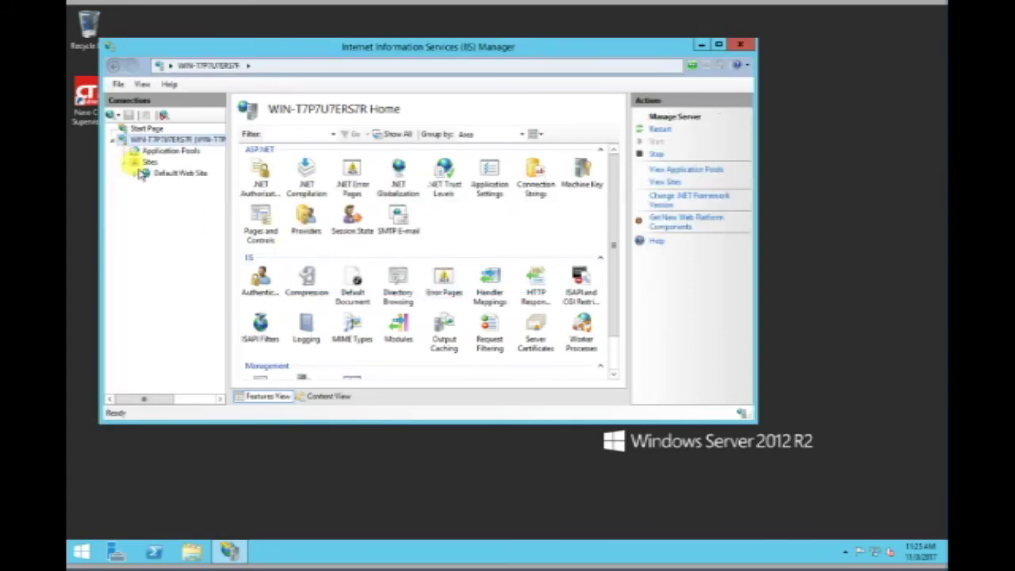
# Open the advanced settings of Default Web Site
pyautogui.click(166, 174)
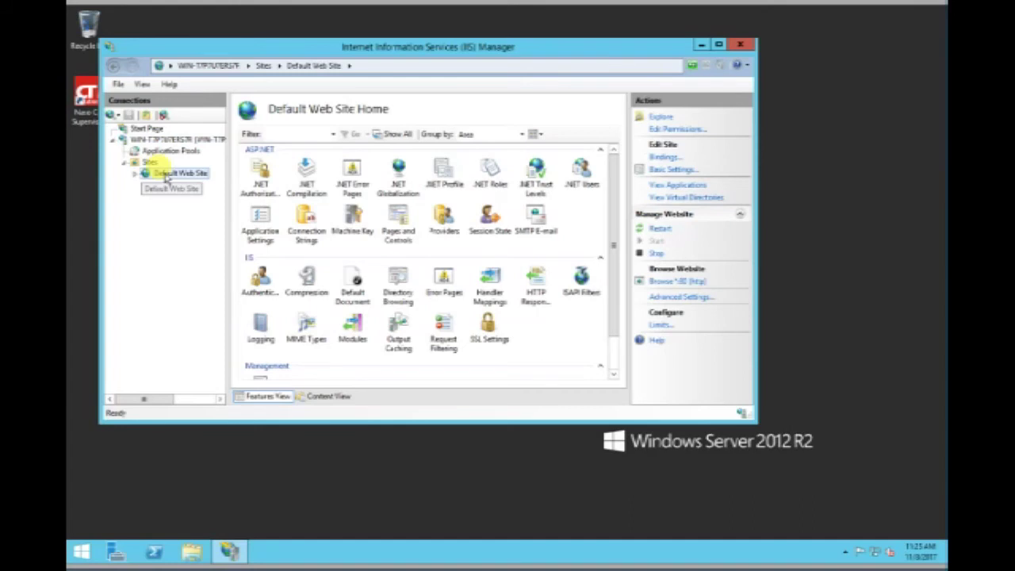
pyautogui.rightClick(166, 176)
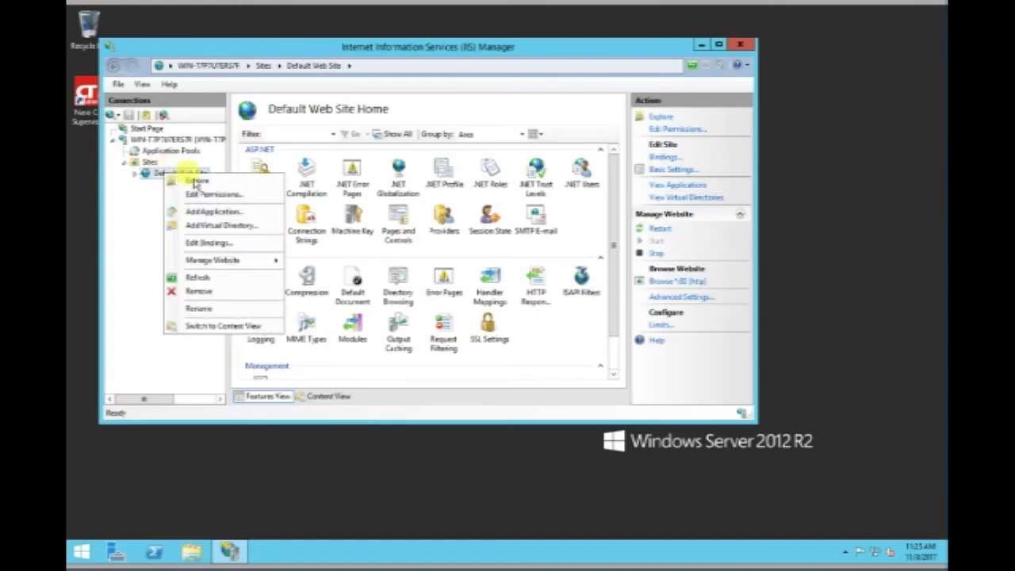
pyautogui.moveTo(238, 260)
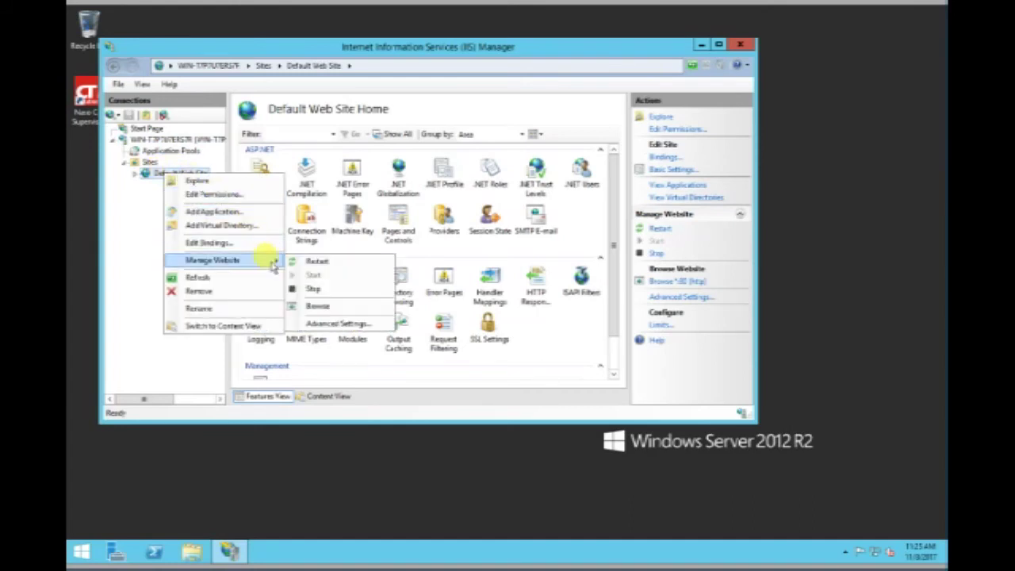
pyautogui.click(352, 326)
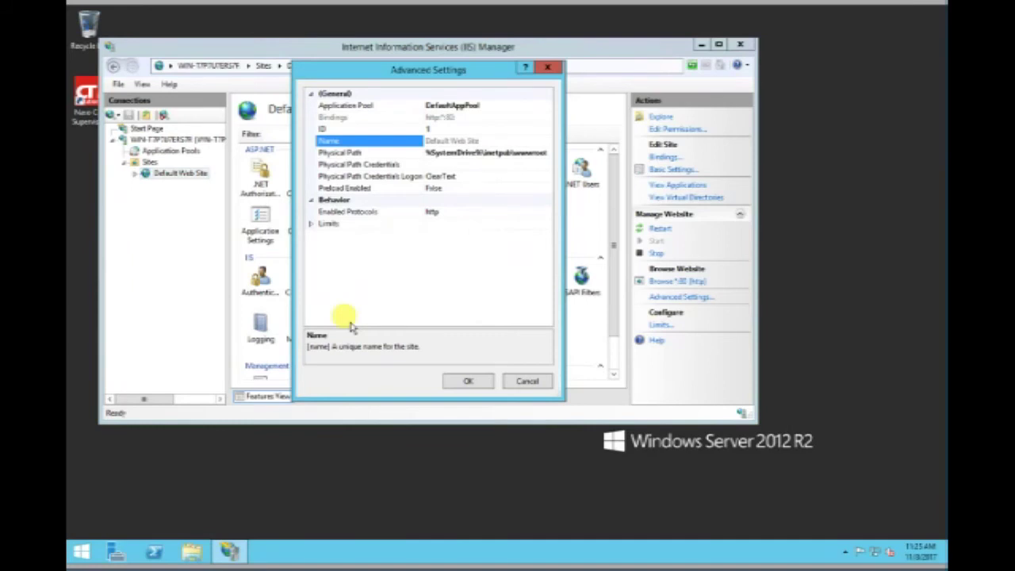
# Set the site's physical path to C:\Program Files (x86)\CTI Solutions\CTI Web Server, accept the advanced settings, and close IIS Manager
pyautogui.click(447, 151)
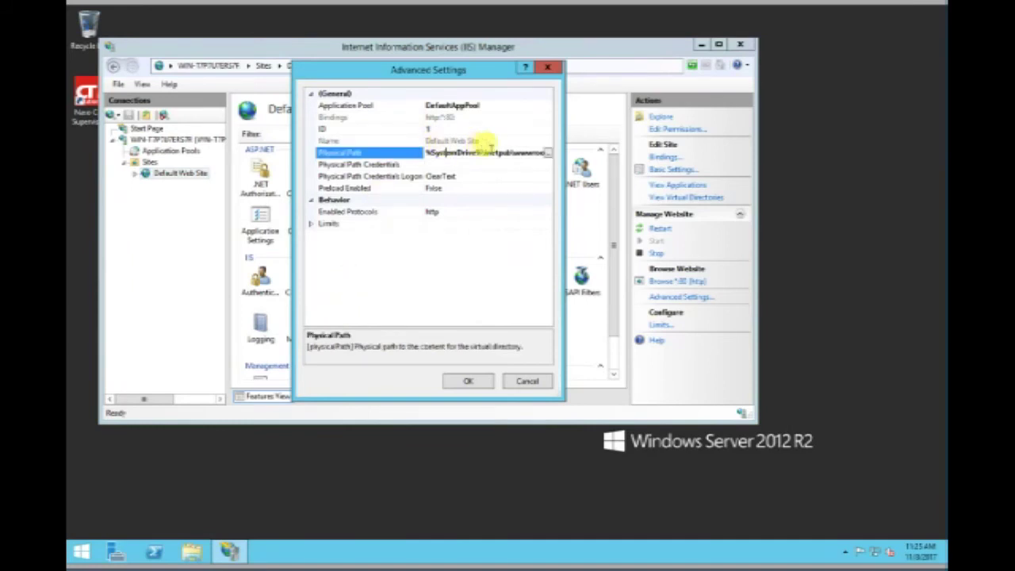
pyautogui.click(550, 152)
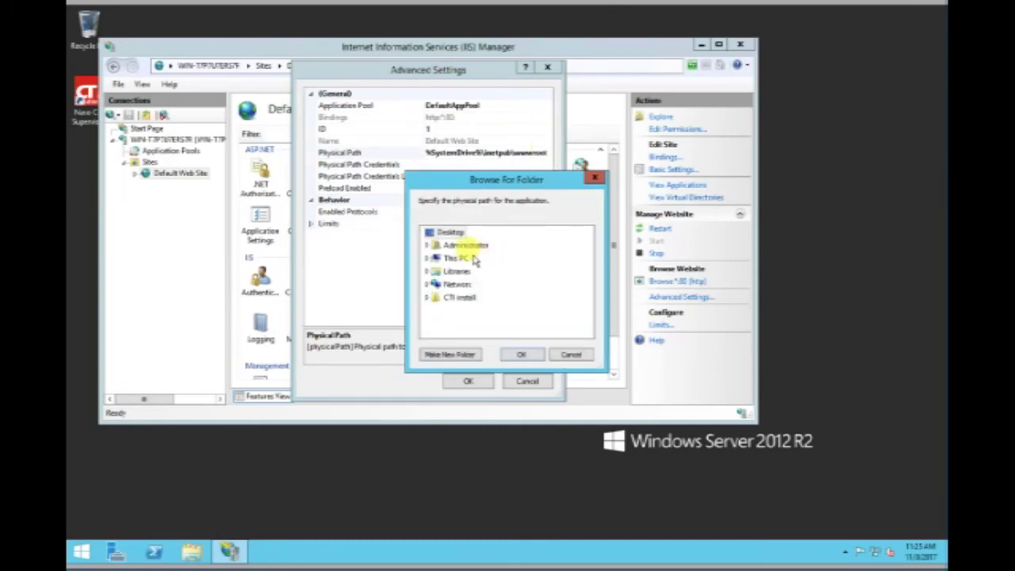
pyautogui.doubleClick(468, 259)
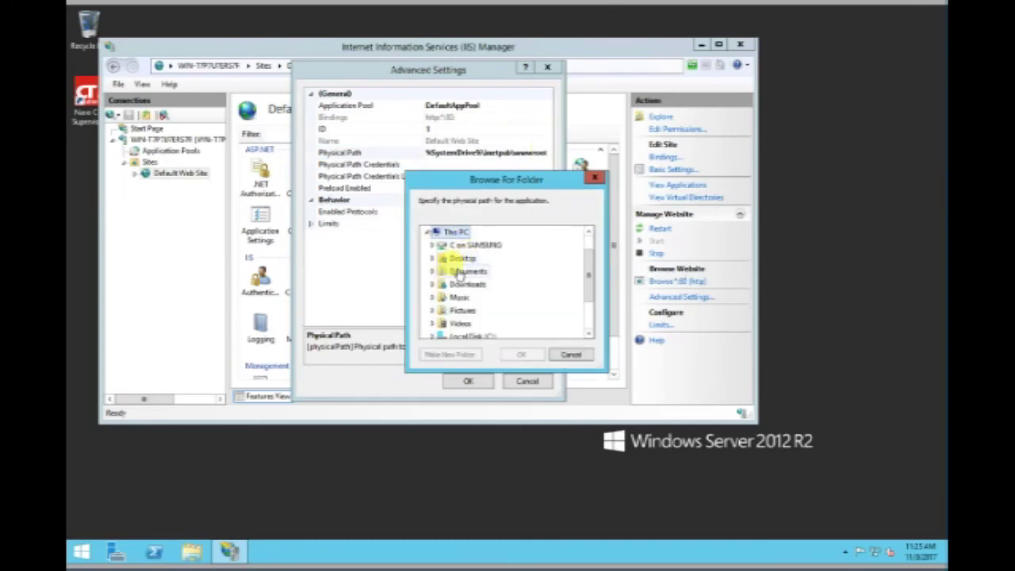
pyautogui.doubleClick(474, 337)
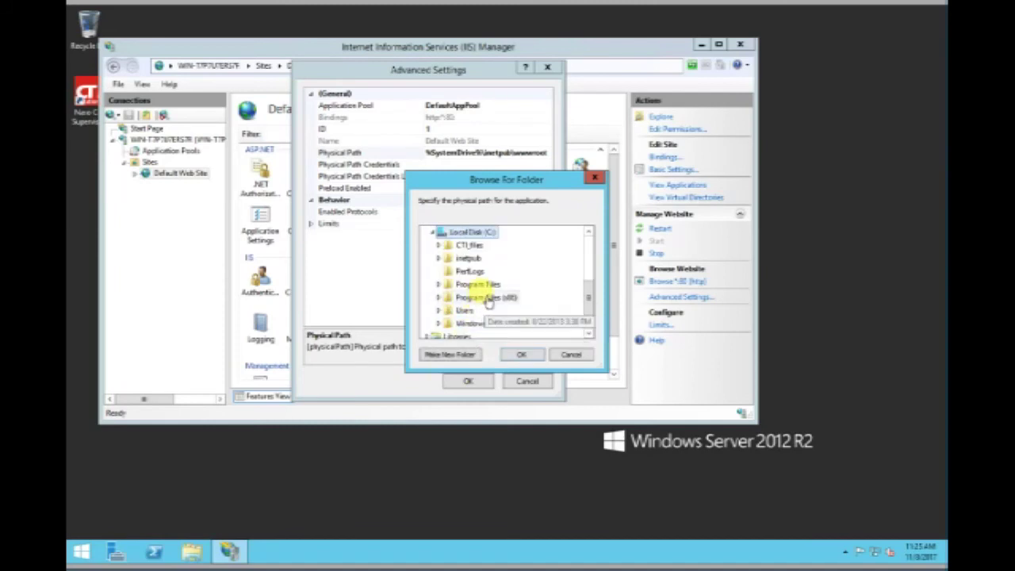
pyautogui.doubleClick(489, 299)
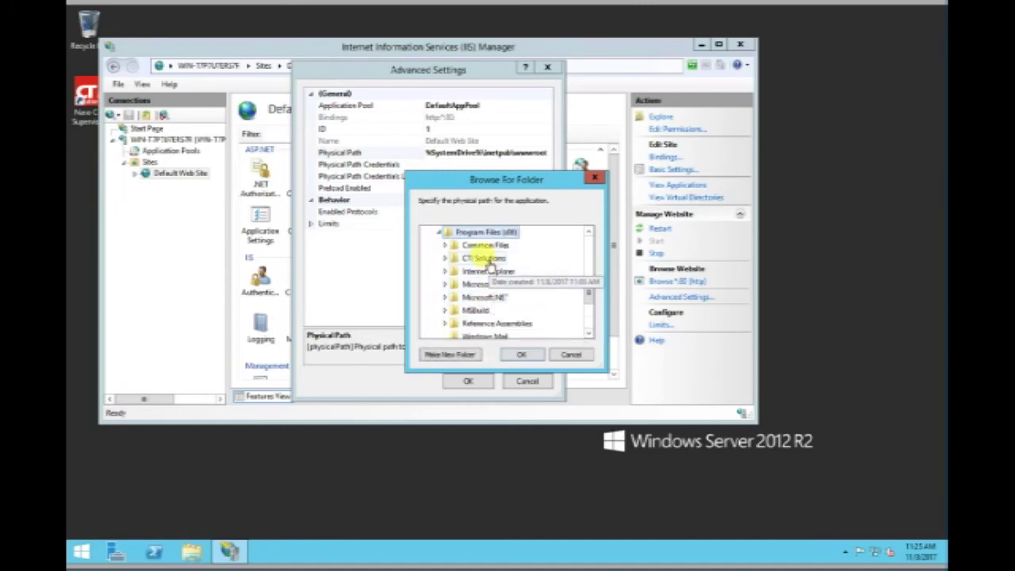
pyautogui.doubleClick(488, 264)
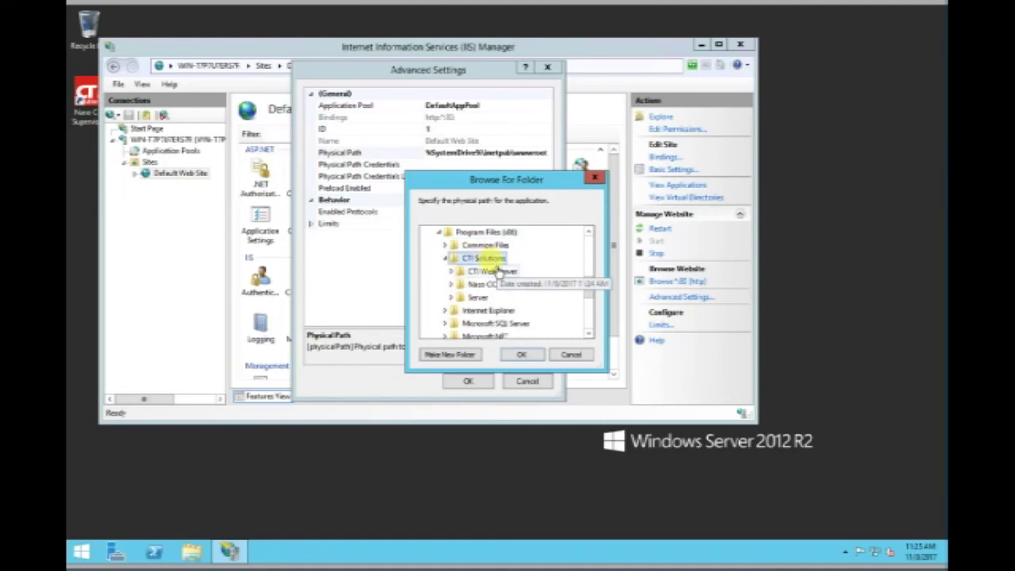
pyautogui.doubleClick(498, 272)
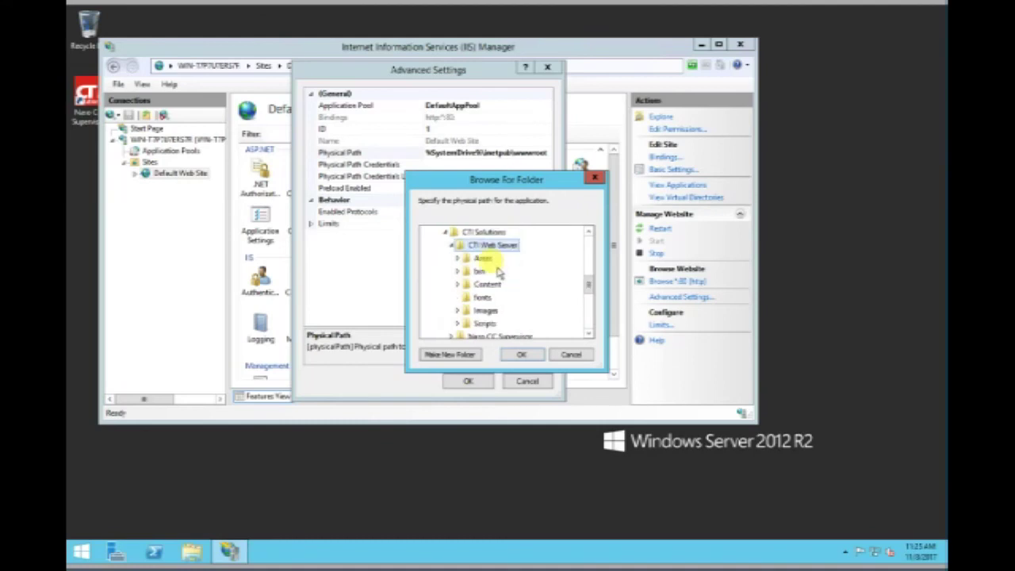
pyautogui.click(521, 354)
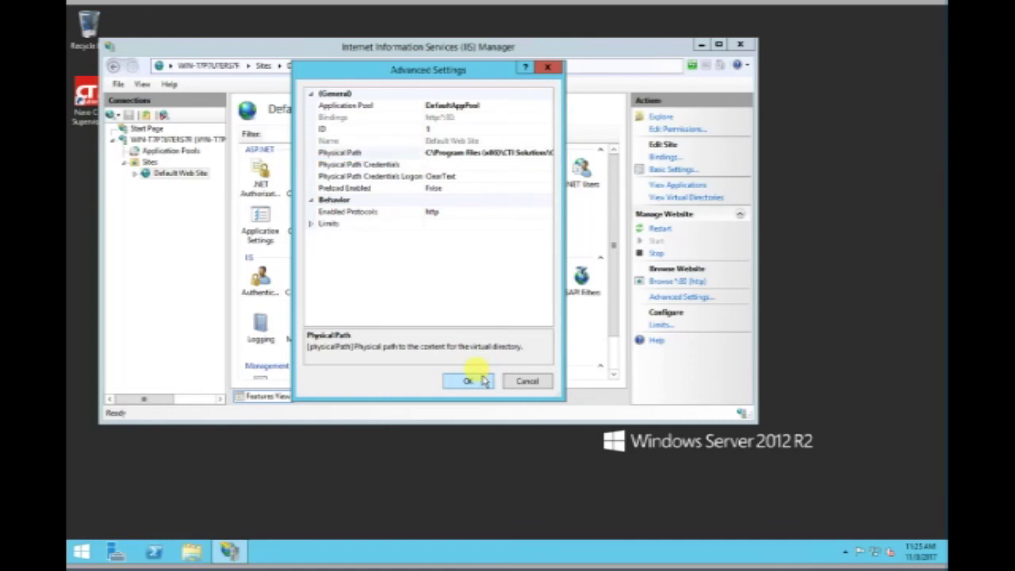
pyautogui.click(468, 381)
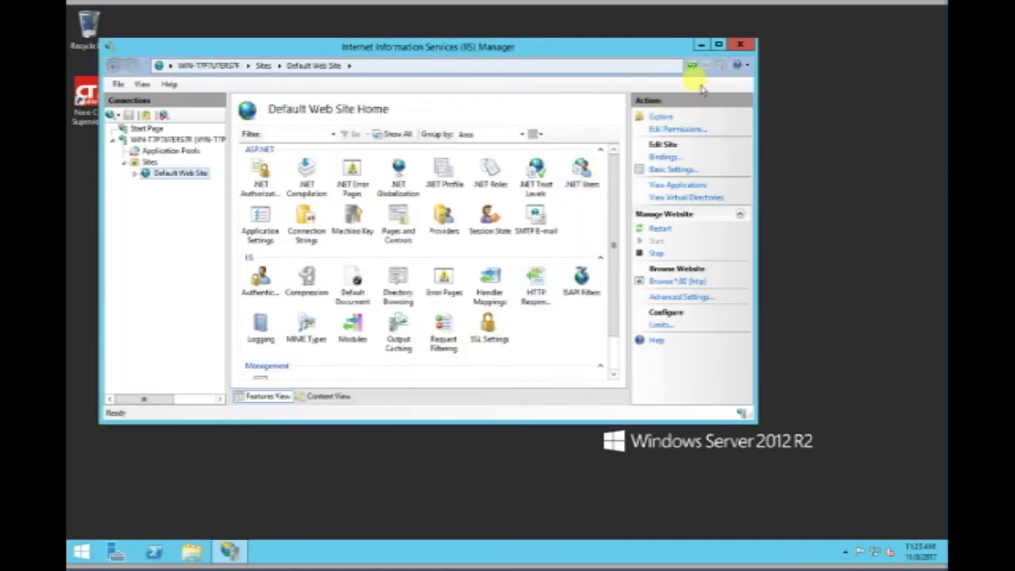
pyautogui.click(740, 45)
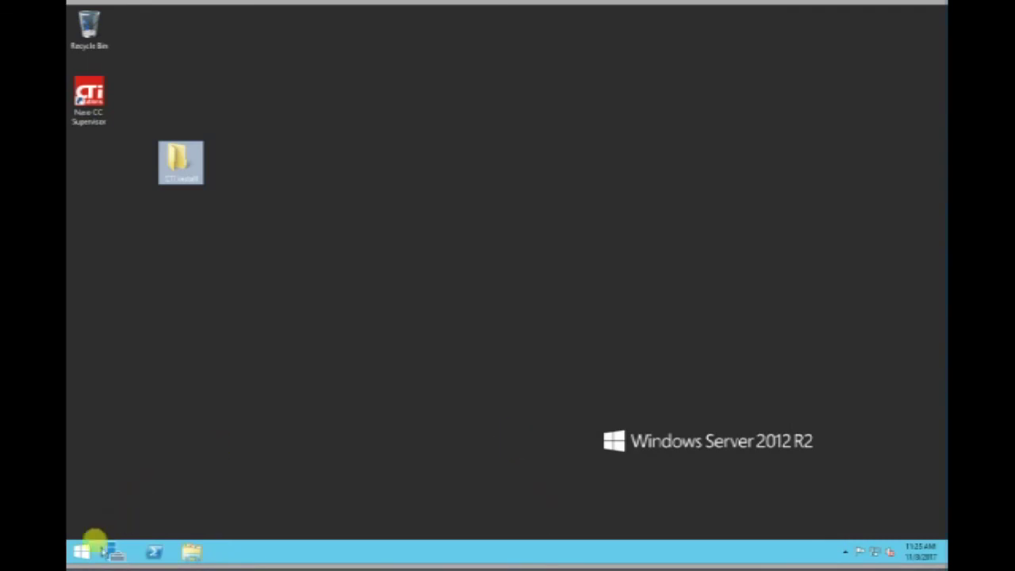
# Open Internet Explorer from the Start screen and load localhost
pyautogui.click(81, 549)
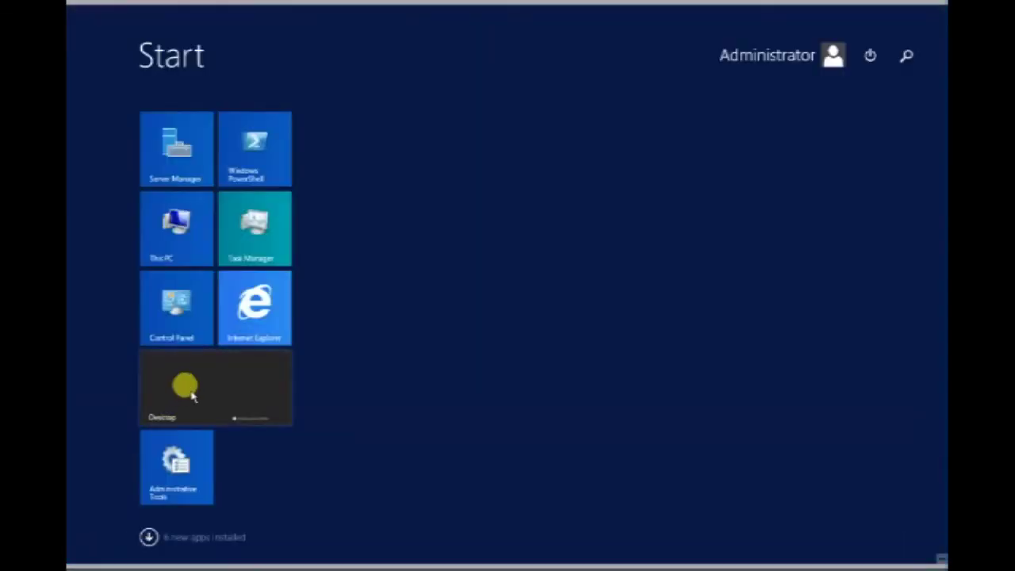
pyautogui.click(238, 312)
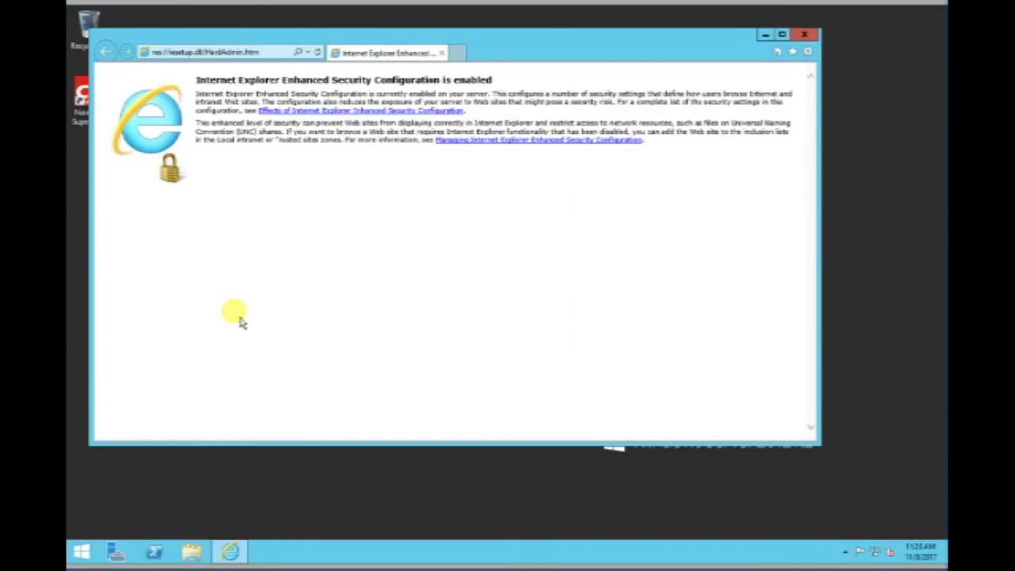
pyautogui.click(269, 52)
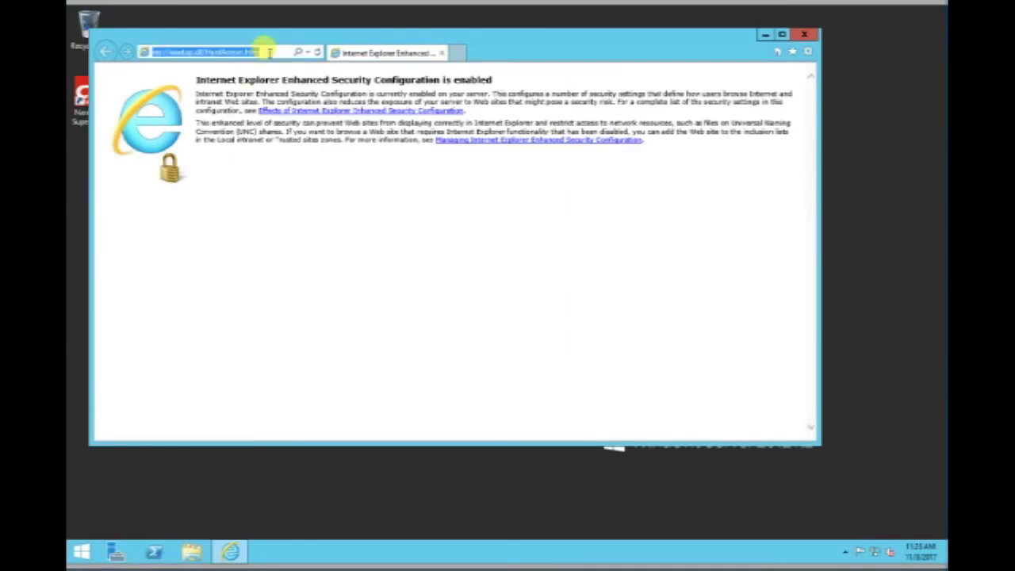
pyautogui.write('localhost')
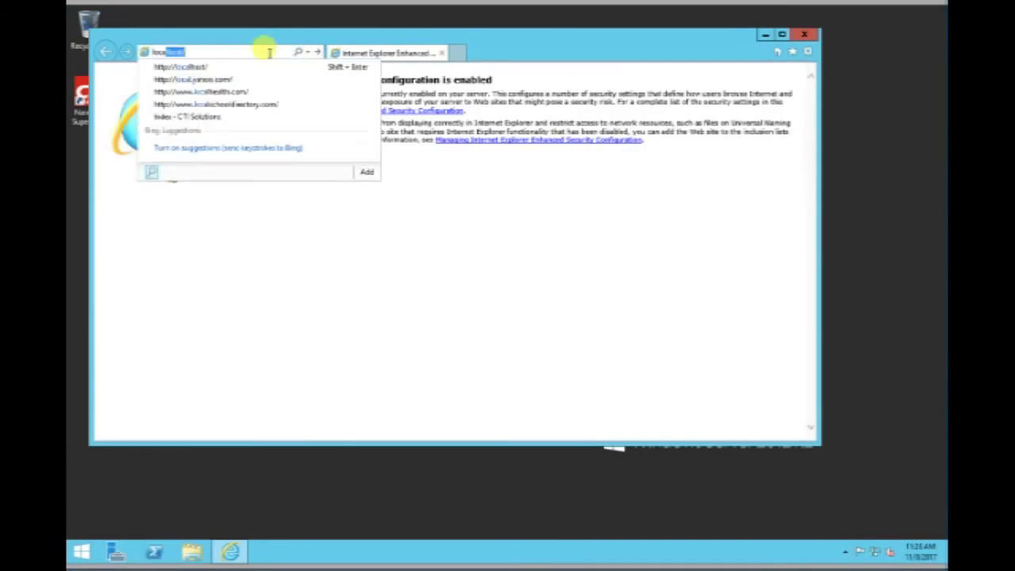
pyautogui.press('Return')
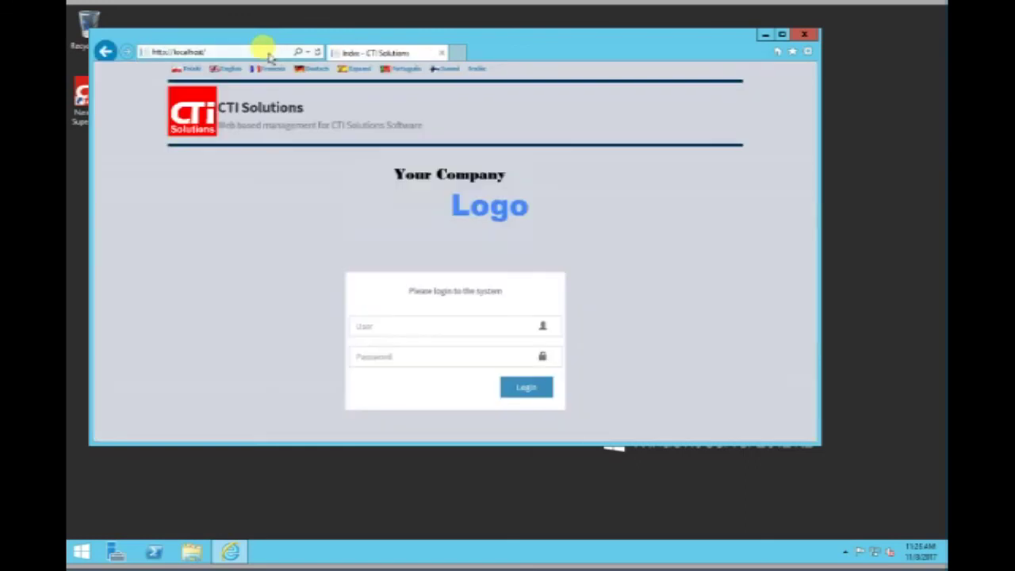